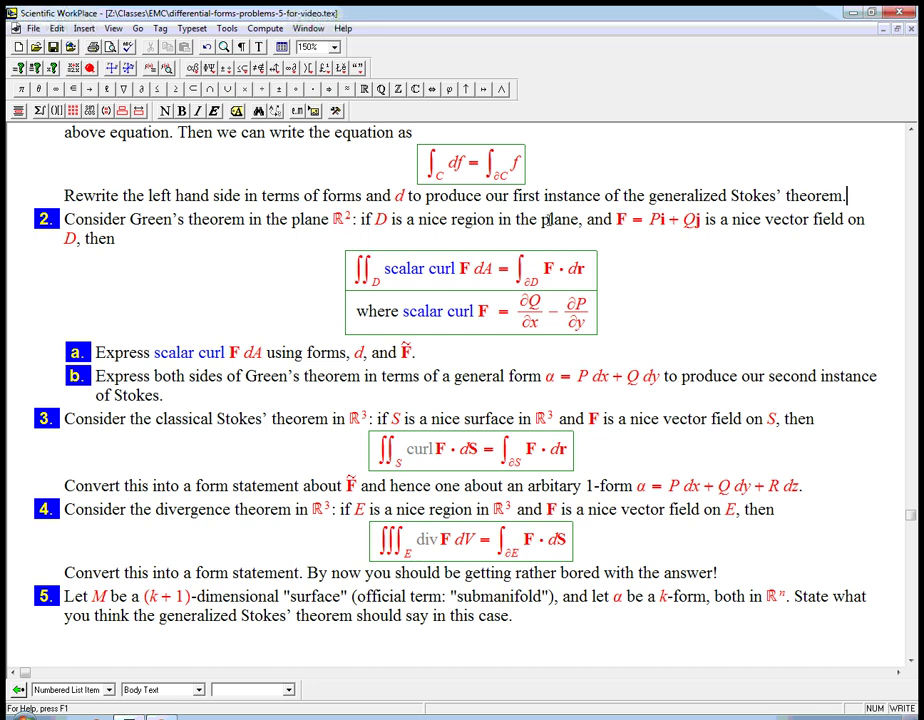
Highlight the vector field F = Pi + Qj and the curl expression ∂Q/∂x − ∂P/∂y.
{"action": "left_click_drag", "start_coordinate": [614, 219], "coordinate": [704, 221]}
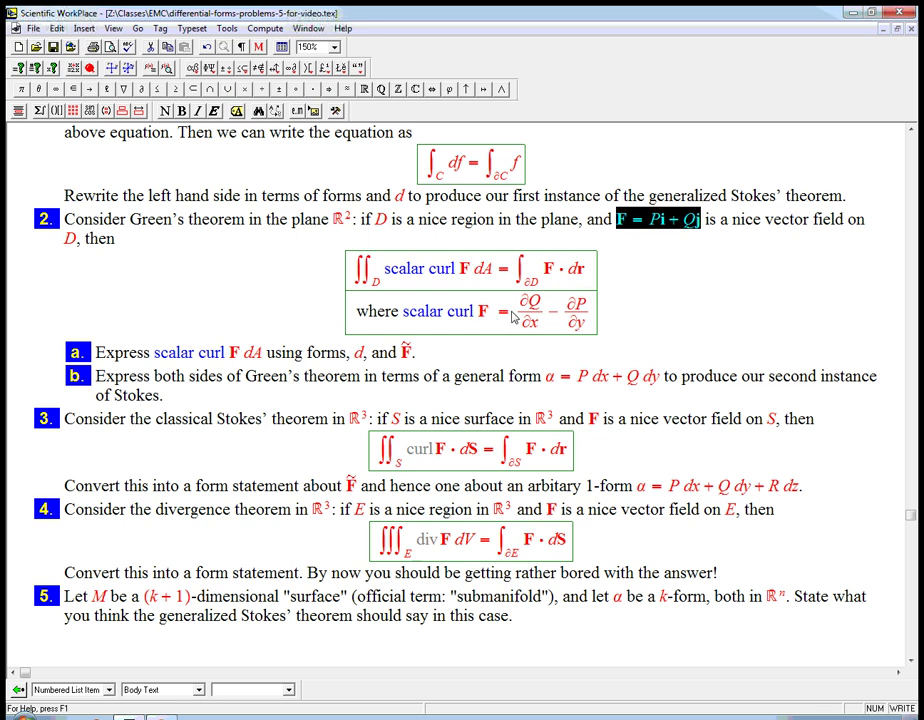
{"action": "left_click_drag", "start_coordinate": [512, 316], "coordinate": [612, 318]}
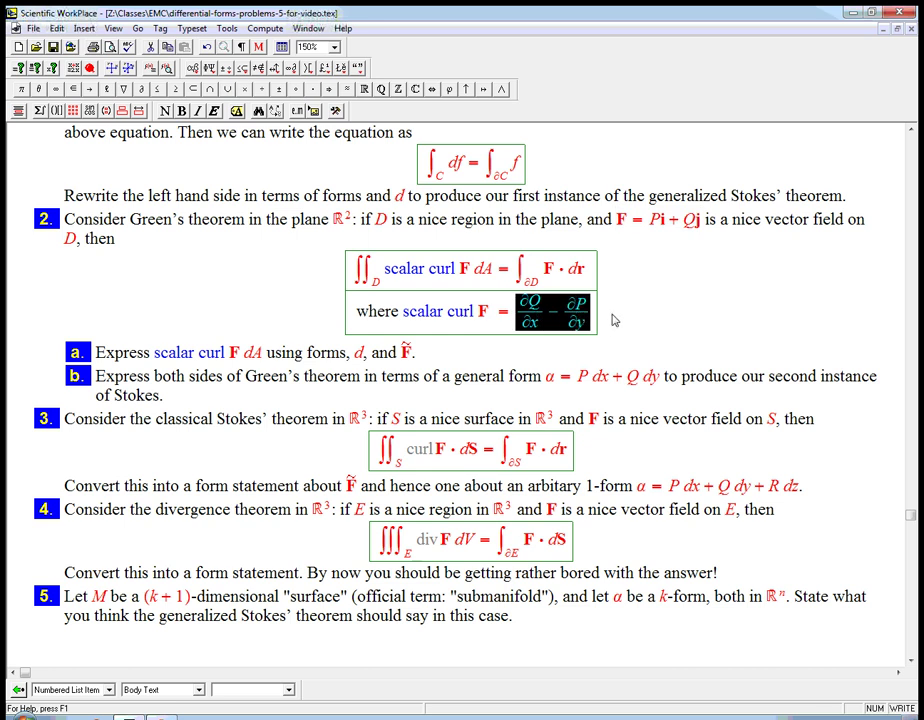
{"action": "left_click", "coordinate": [602, 316]}
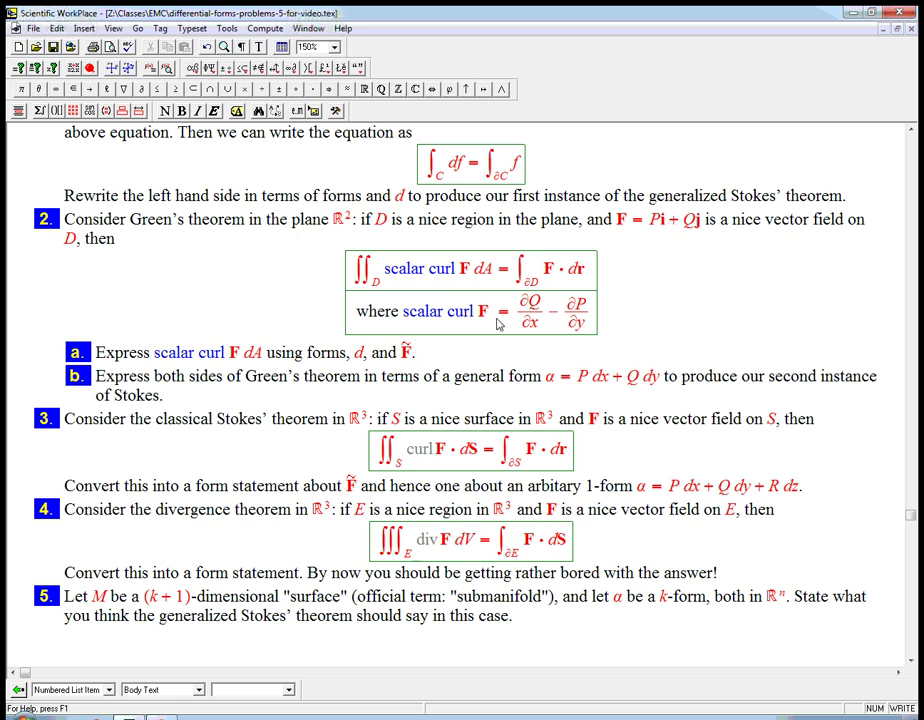
Start a display under part a reading dF̃ = d(P dx + Q dy).
{"action": "left_click", "coordinate": [432, 352]}
{"action": "key", "text": "ctrl+d"}
{"action": "type", "text": "d"}
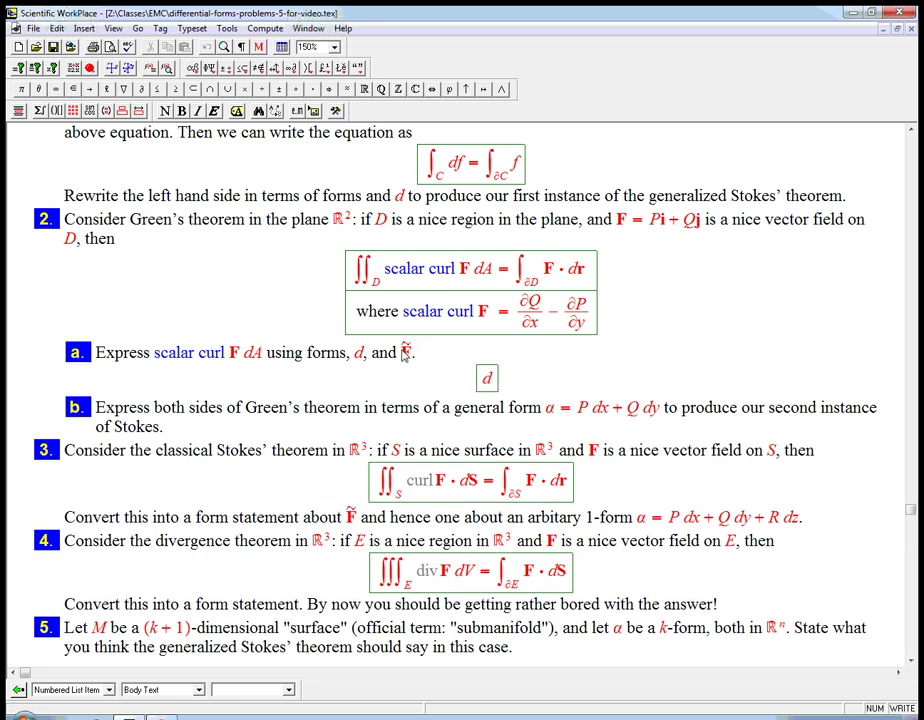
{"action": "double_click", "coordinate": [405, 350]}
{"action": "left_click_drag", "start_coordinate": [405, 350], "coordinate": [494, 380]}
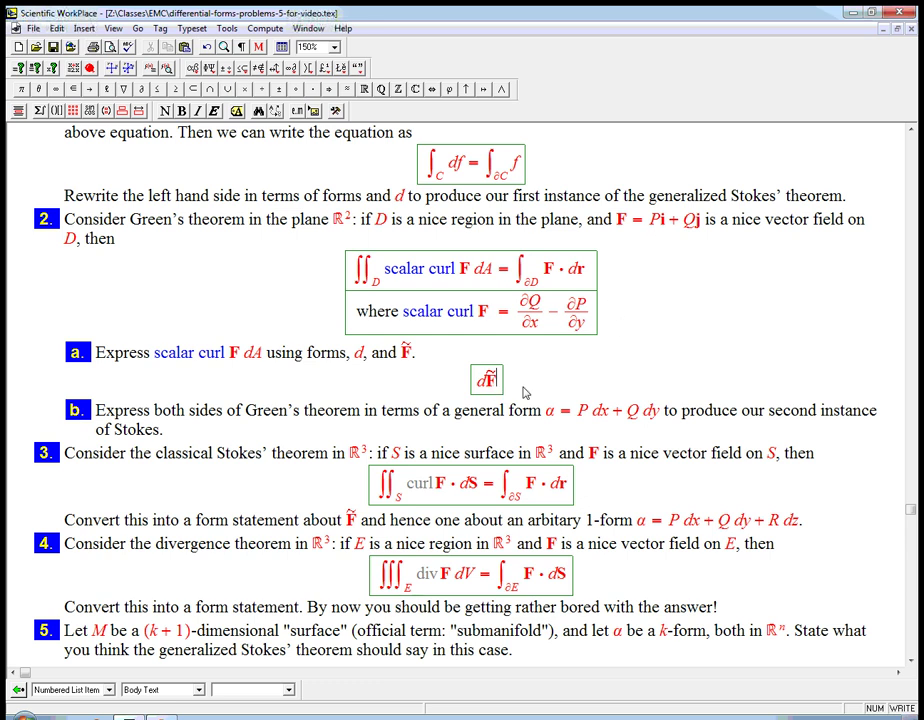
{"action": "type", "text": "= d"}
{"action": "type", "text": "(P dx "}
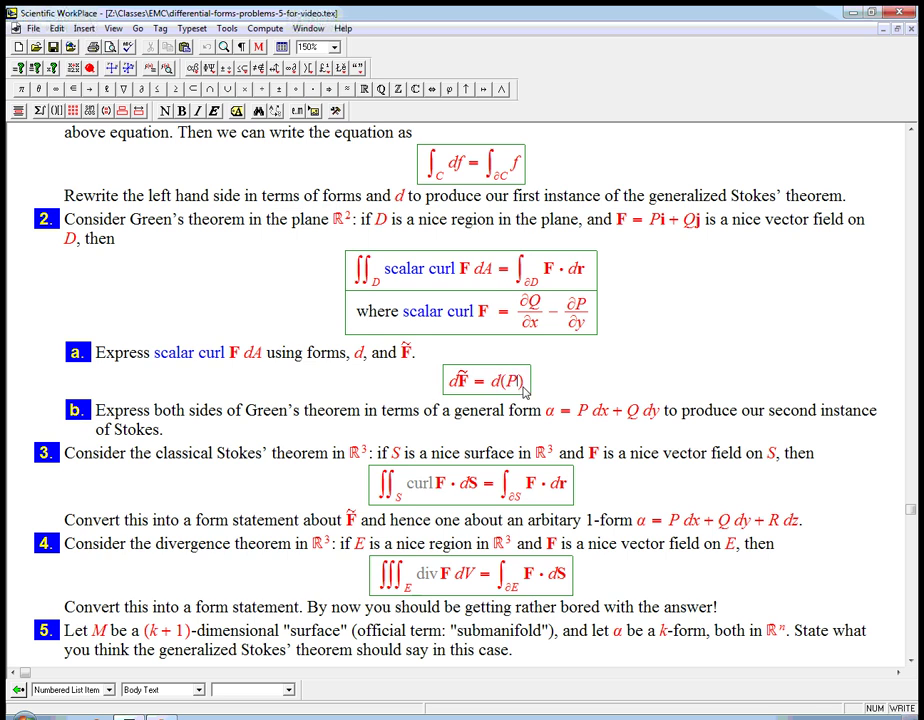
{"action": "type", "text": "+ Q "}
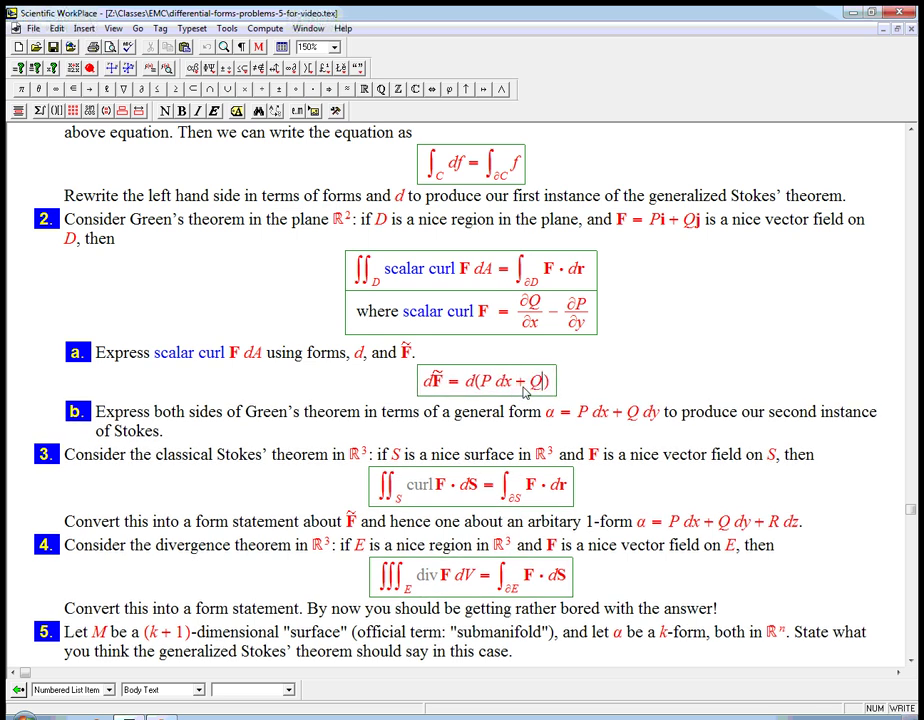
{"action": "type", "text": "dy"}
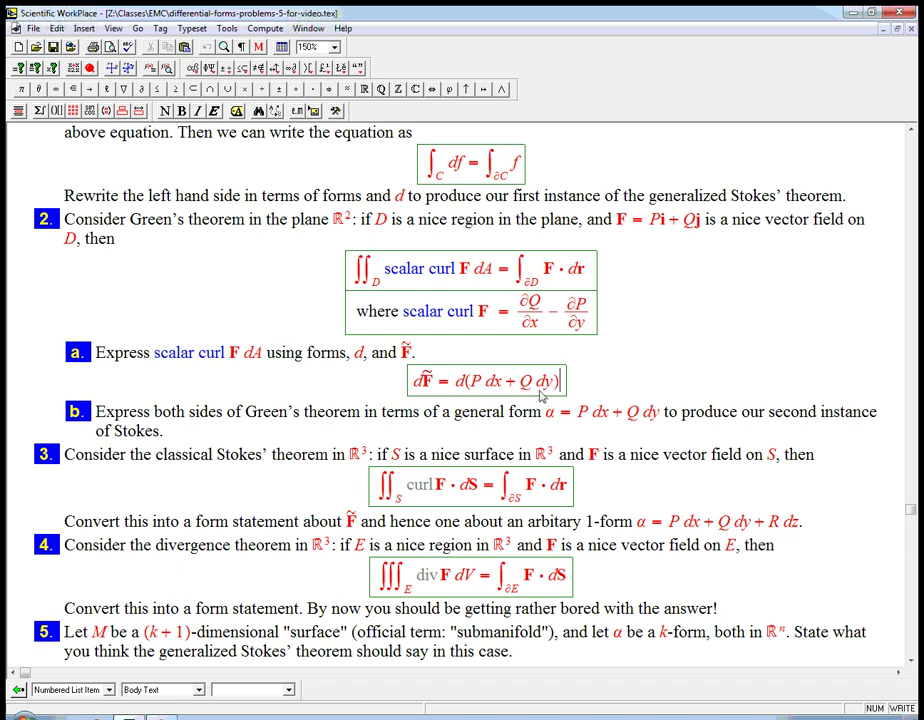
Add a second row: = dP∧dx + dQ∧dy.
{"action": "key", "text": "Return"}
{"action": "type", "text": "= "}
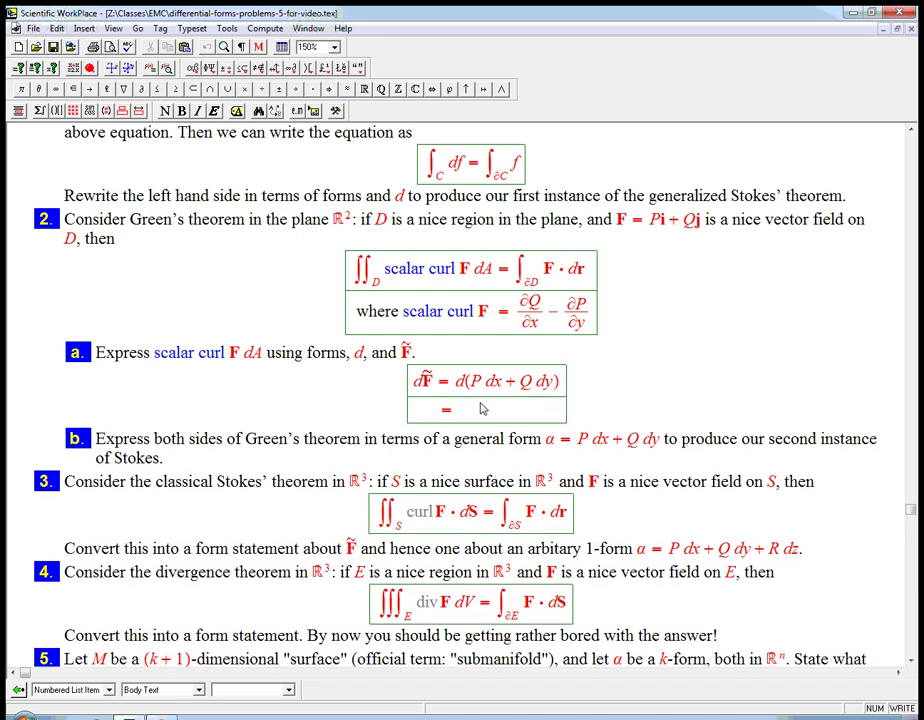
{"action": "type", "text": "dP"}
{"action": "left_click", "coordinate": [502, 90]}
{"action": "type", "text": "dx "}
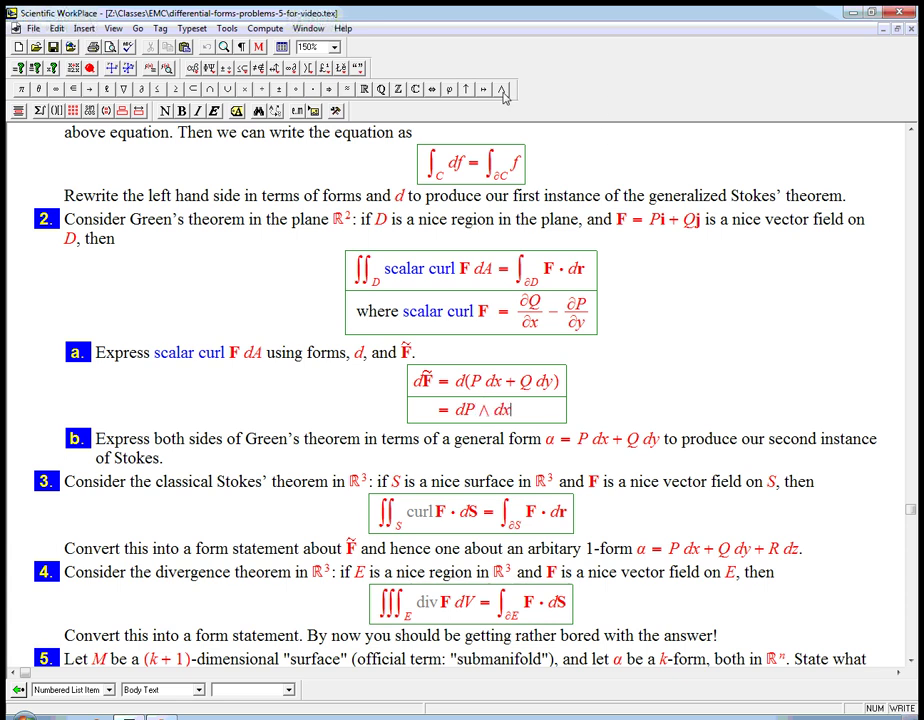
{"action": "type", "text": "+ dQ"}
{"action": "left_click", "coordinate": [502, 90]}
{"action": "type", "text": "dy"}
Begin a third row with = ∂P/∂y dy.
{"action": "key", "text": "Return"}
{"action": "type", "text": "="}
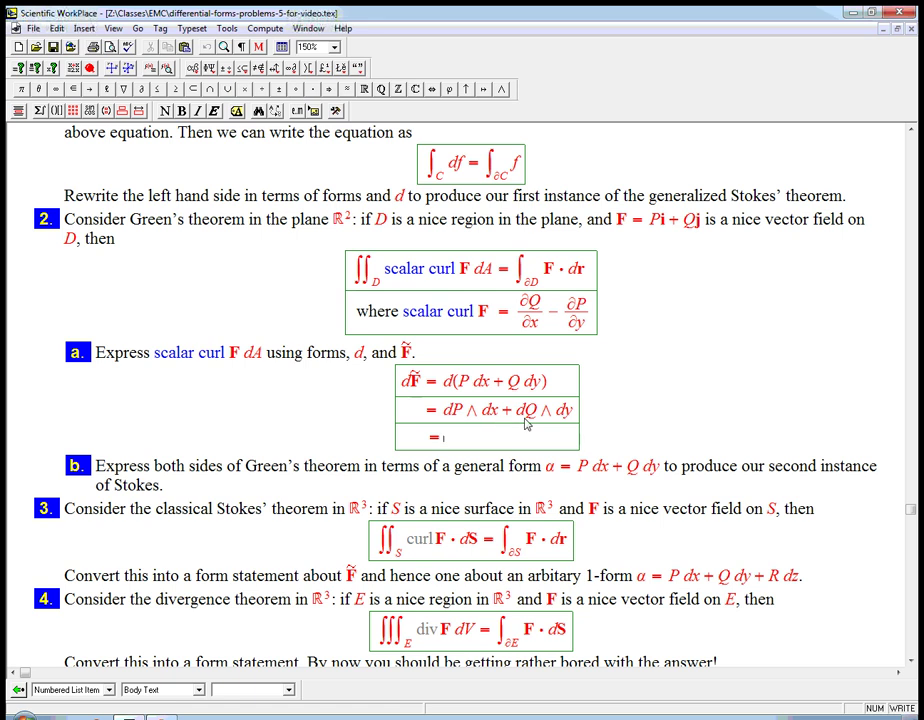
{"action": "key", "text": "ctrl+f"}
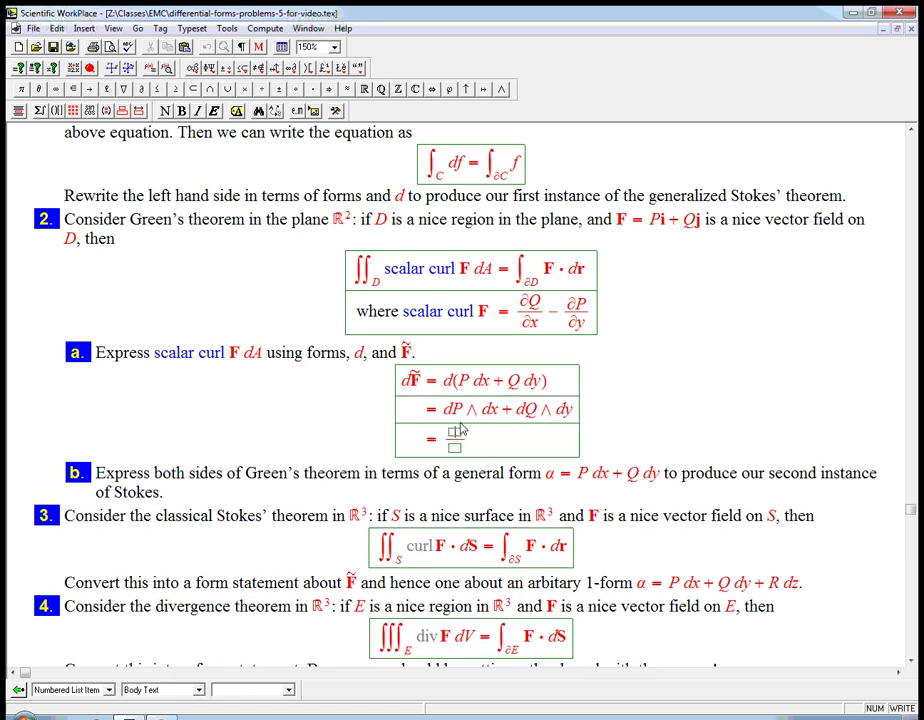
{"action": "type", "text": "∂Q"}
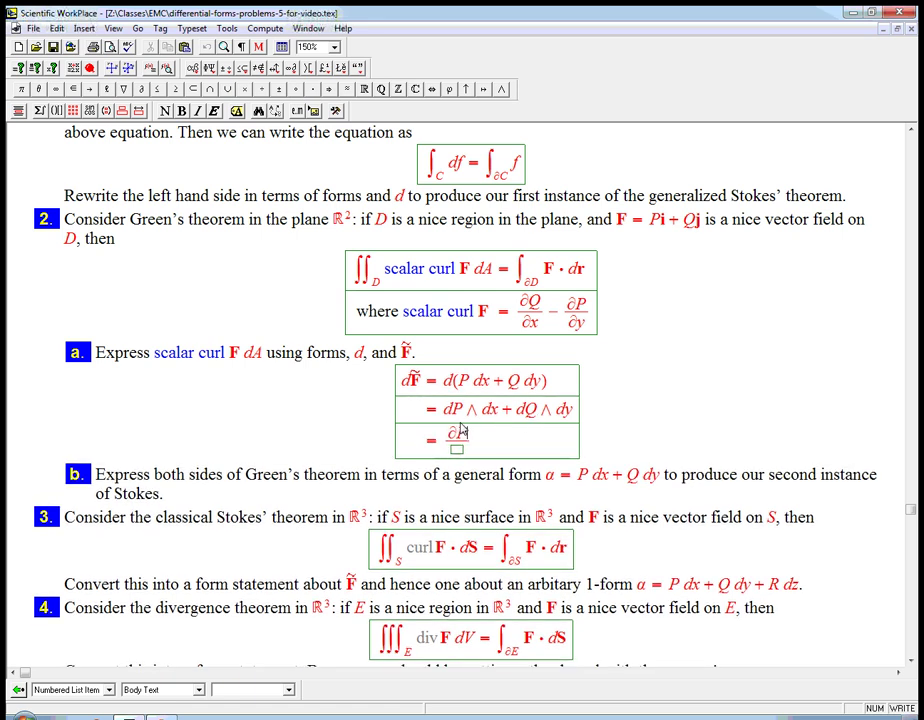
{"action": "key", "text": "Tab"}
{"action": "type", "text": "∂"}
{"action": "type", "text": "y d"}
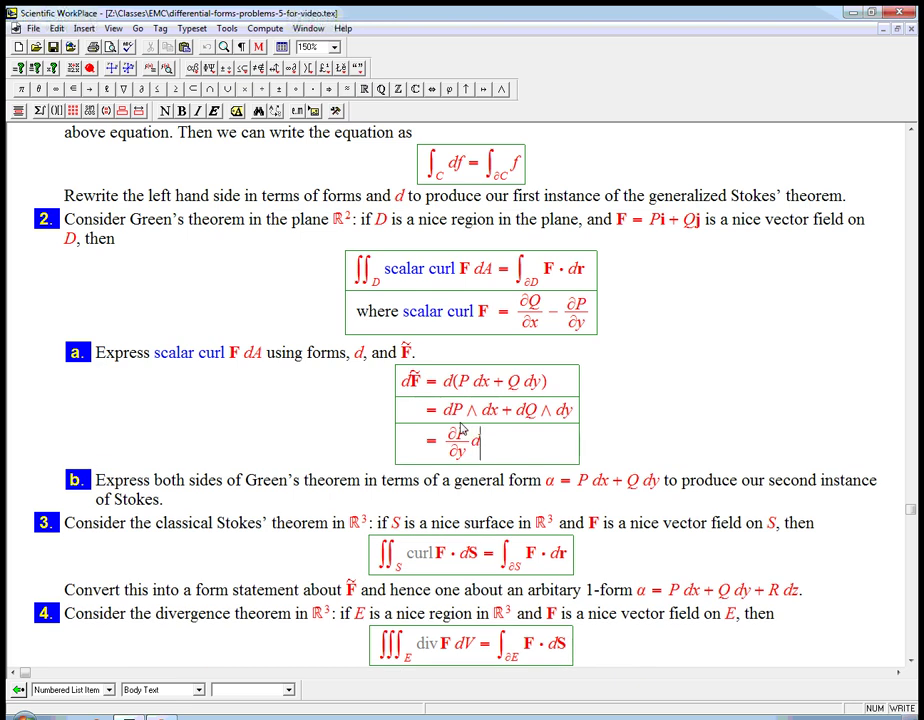
{"action": "key", "text": "Right"}
{"action": "type", "text": "dy"}
Complete the third row as ∧dx + ∂Q/∂x dx∧dy and start a fourth row.
{"action": "left_click", "coordinate": [502, 89]}
{"action": "type", "text": "dx +"}
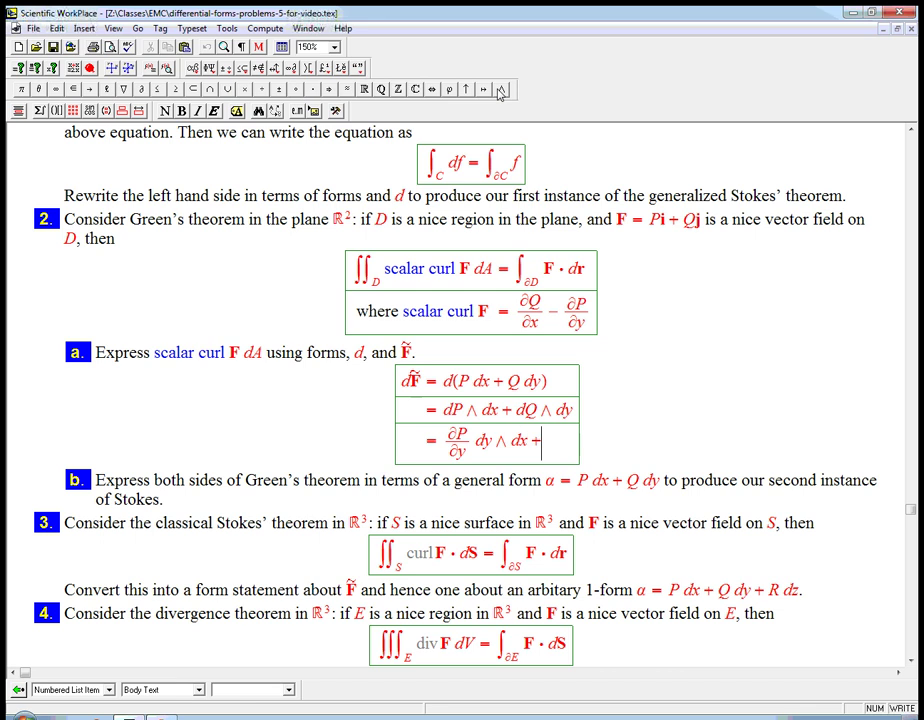
{"action": "key", "text": "ctrl+f"}
{"action": "type", "text": "∂"}
{"action": "type", "text": "Q"}
{"action": "key", "text": "Tab"}
{"action": "type", "text": "∂"}
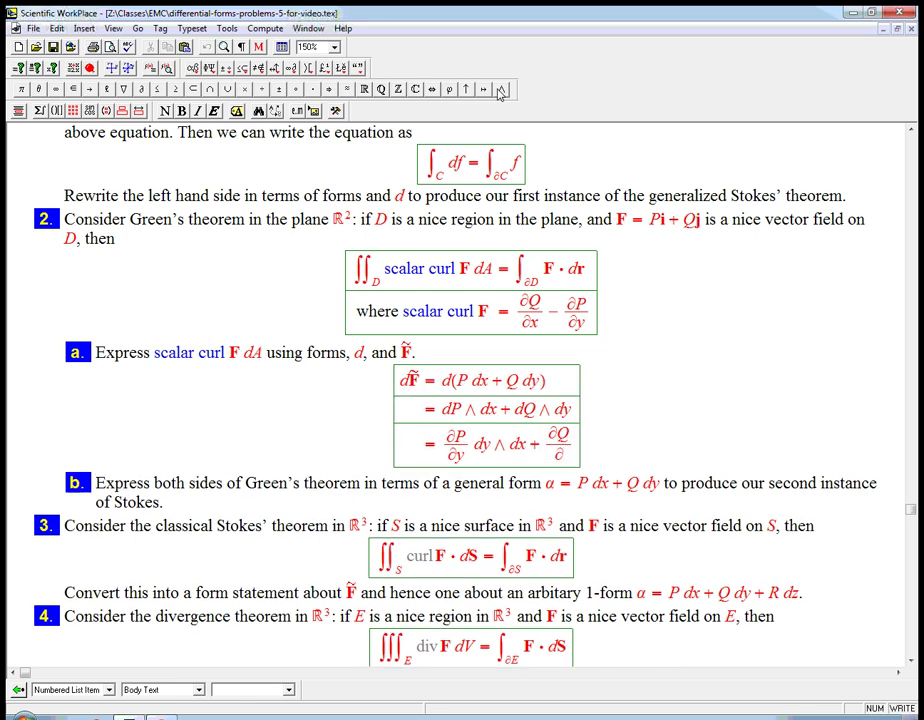
{"action": "type", "text": "x"}
{"action": "key", "text": "Right"}
{"action": "type", "text": "dx"}
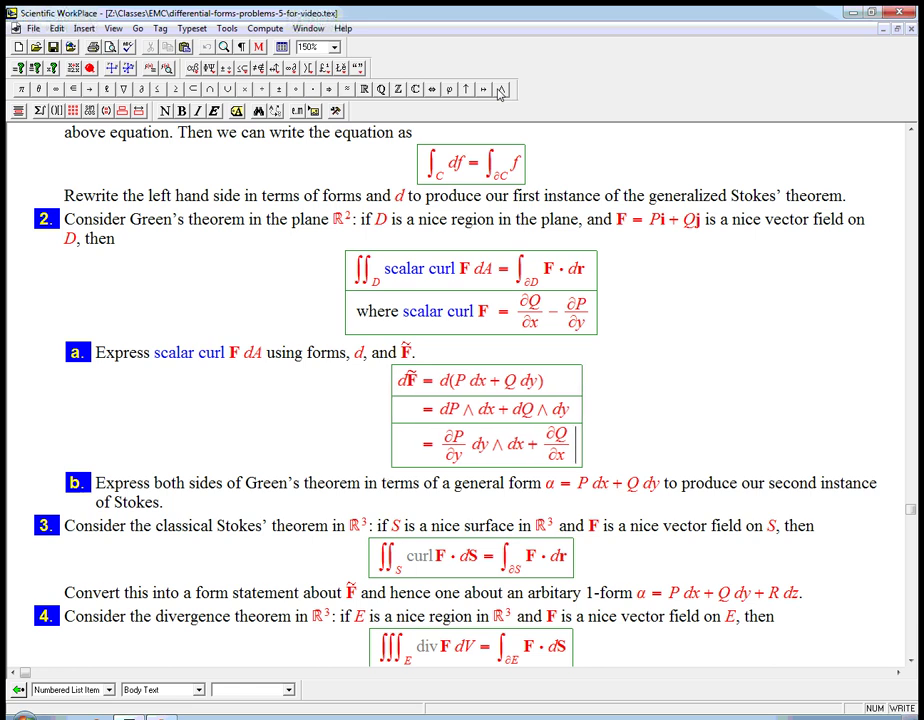
{"action": "type", "text": "∧dy"}
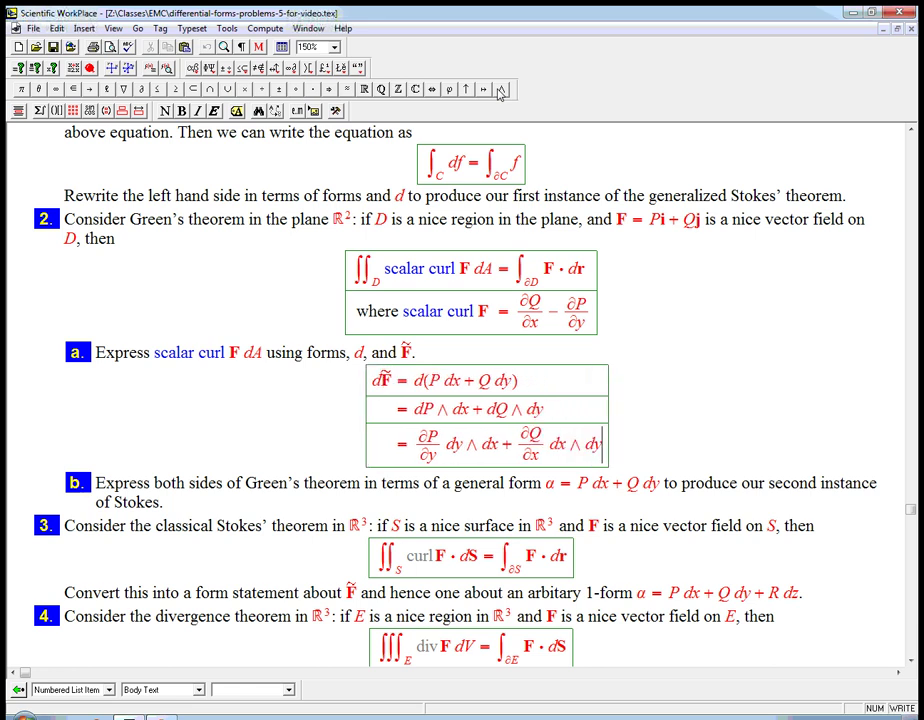
{"action": "key", "text": "Return"}
Write the fourth row as = (∂Q/∂x − ∂P/∂y) dx∧dy, pasting the curl expression.
{"action": "type", "text": "="}
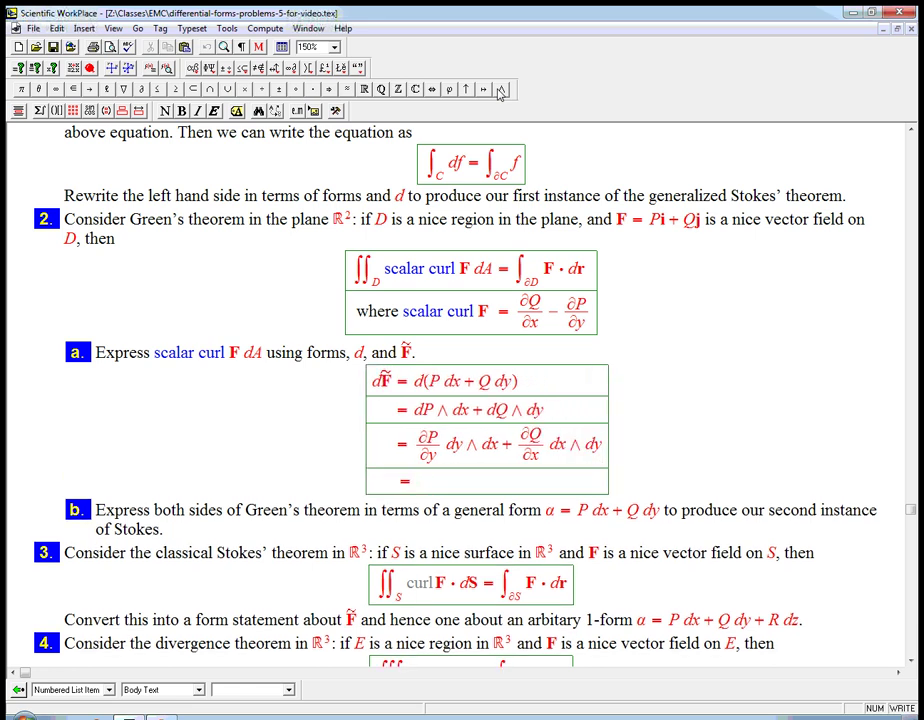
{"action": "left_click_drag", "start_coordinate": [517, 297], "coordinate": [590, 317]}
{"action": "key", "text": "ctrl+c"}
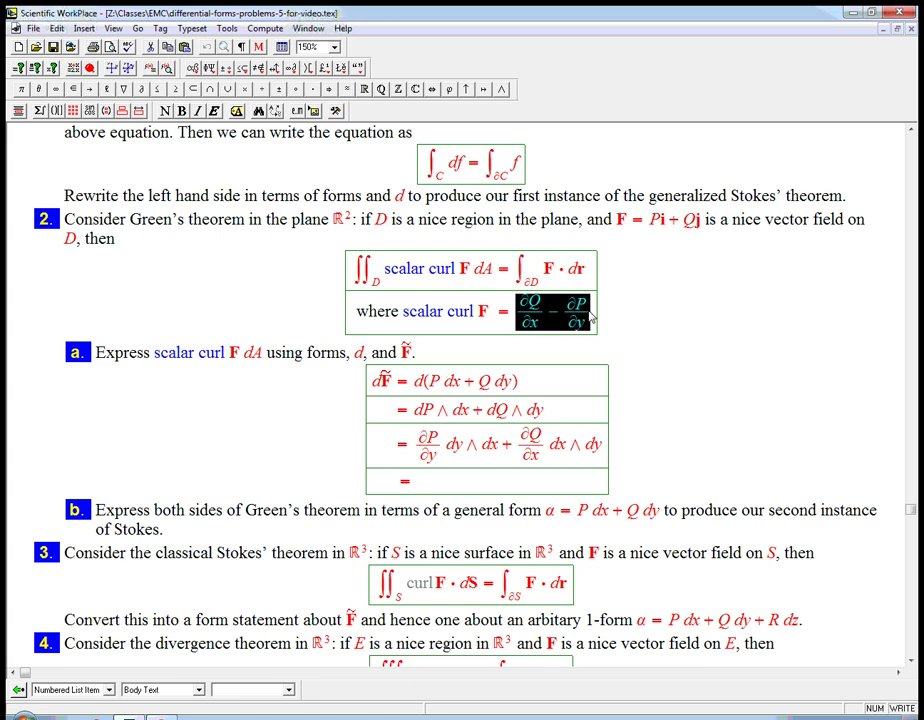
{"action": "left_click", "coordinate": [414, 484]}
{"action": "key", "text": "ctrl+9"}
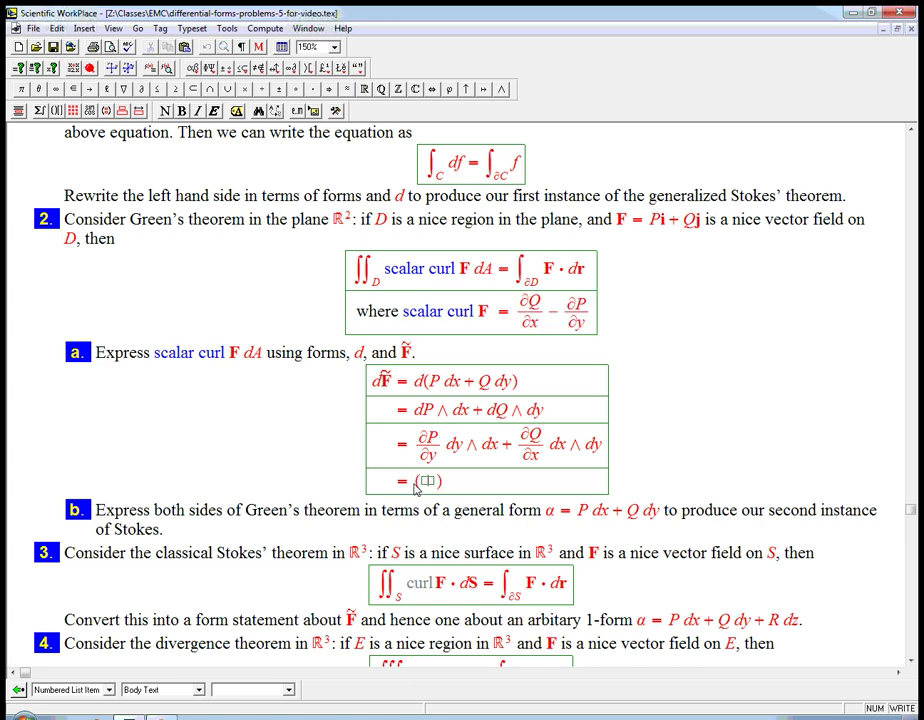
{"action": "key", "text": "ctrl+v"}
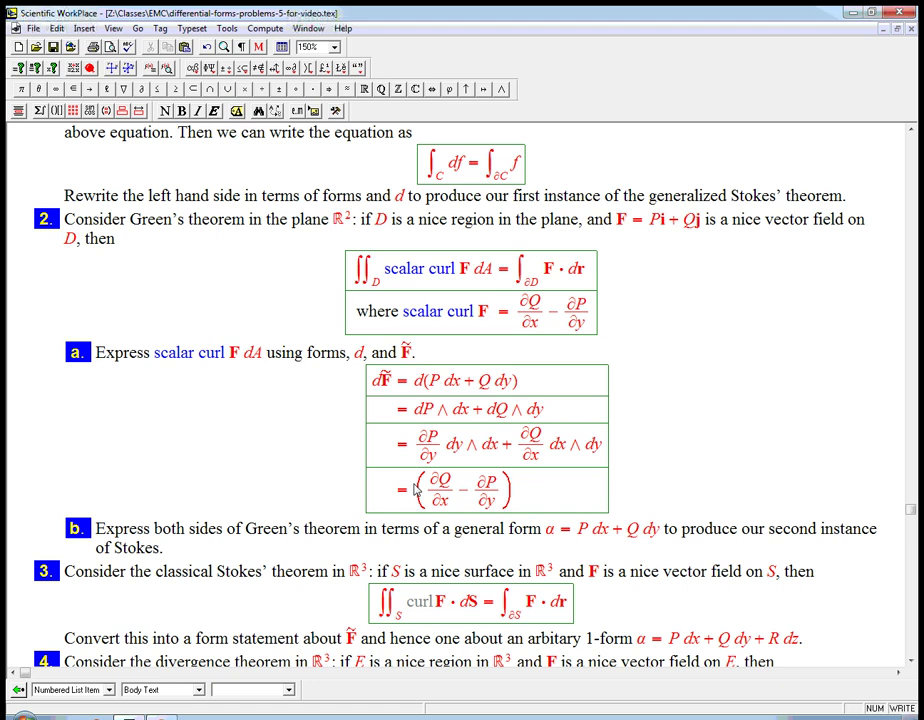
{"action": "type", "text": "dx"}
{"action": "left_click", "coordinate": [502, 89]}
{"action": "type", "text": "dy"}
Replace dx∧dy on the fourth row with dA copied from part a.
{"action": "left_click_drag", "start_coordinate": [244, 352], "coordinate": [263, 354]}
{"action": "key", "text": "ctrl+c"}
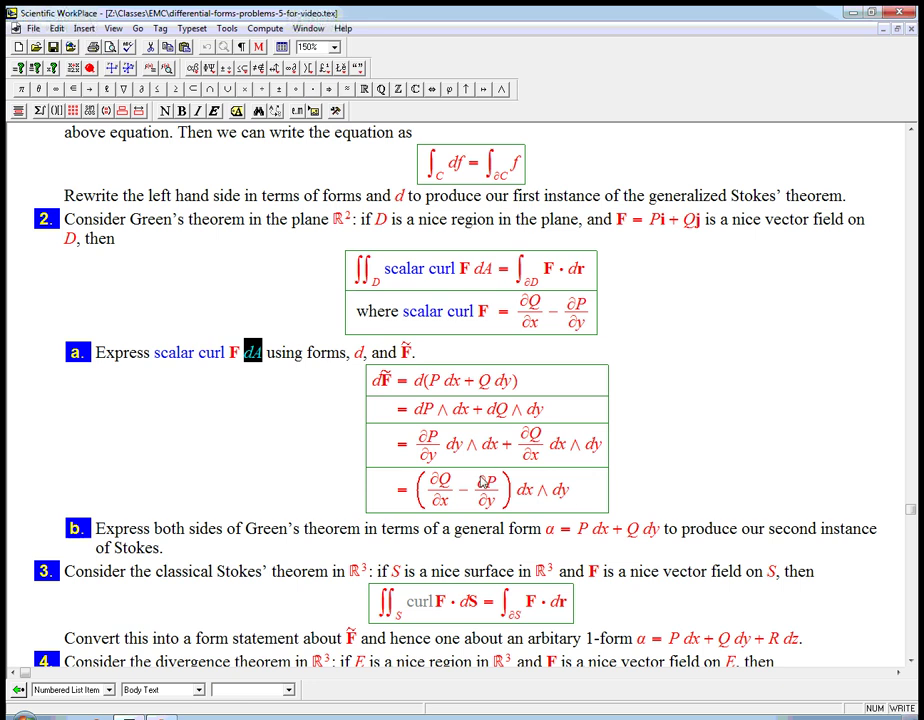
{"action": "left_click_drag", "start_coordinate": [570, 490], "coordinate": [517, 491]}
{"action": "key", "text": "Delete"}
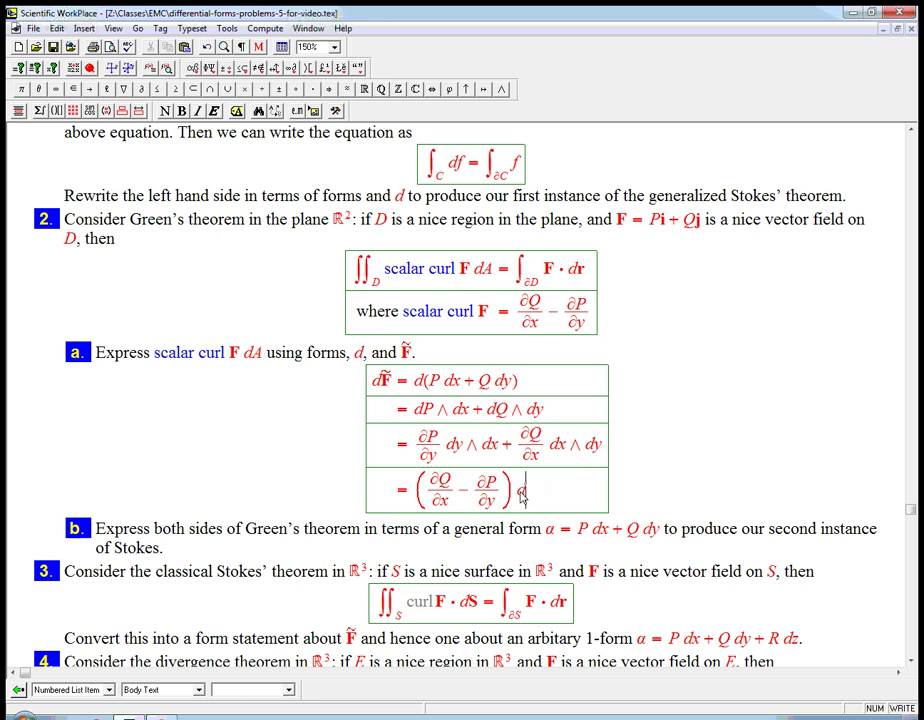
{"action": "key", "text": "ctrl+v"}
Add a fifth row = scalar curl F dA, copied from part a.
{"action": "key", "text": "Return"}
{"action": "type", "text": "="}
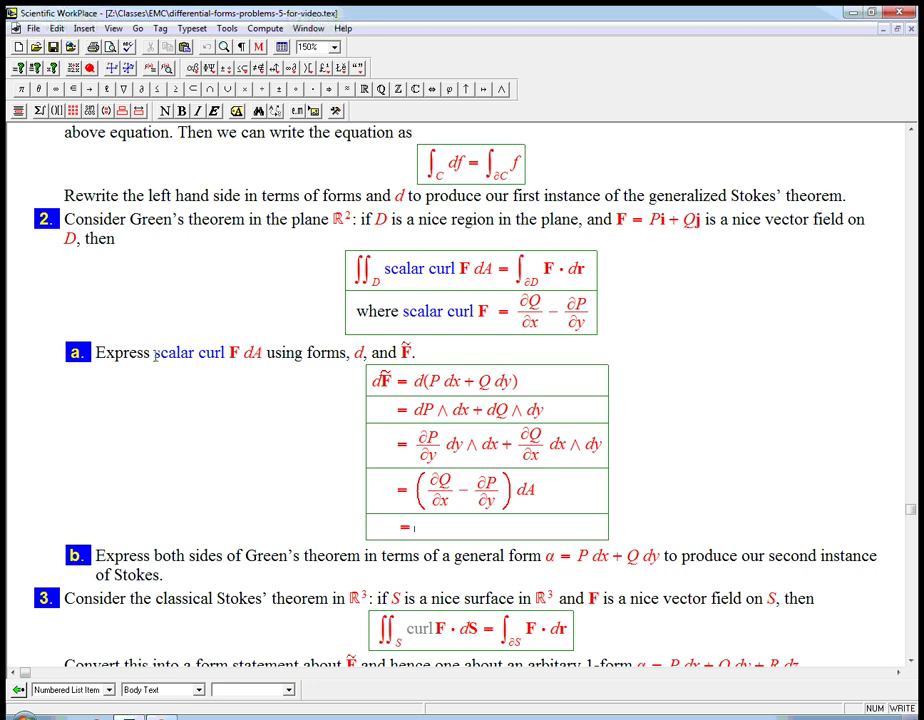
{"action": "left_click_drag", "start_coordinate": [155, 353], "coordinate": [266, 357]}
{"action": "key", "text": "ctrl+c"}
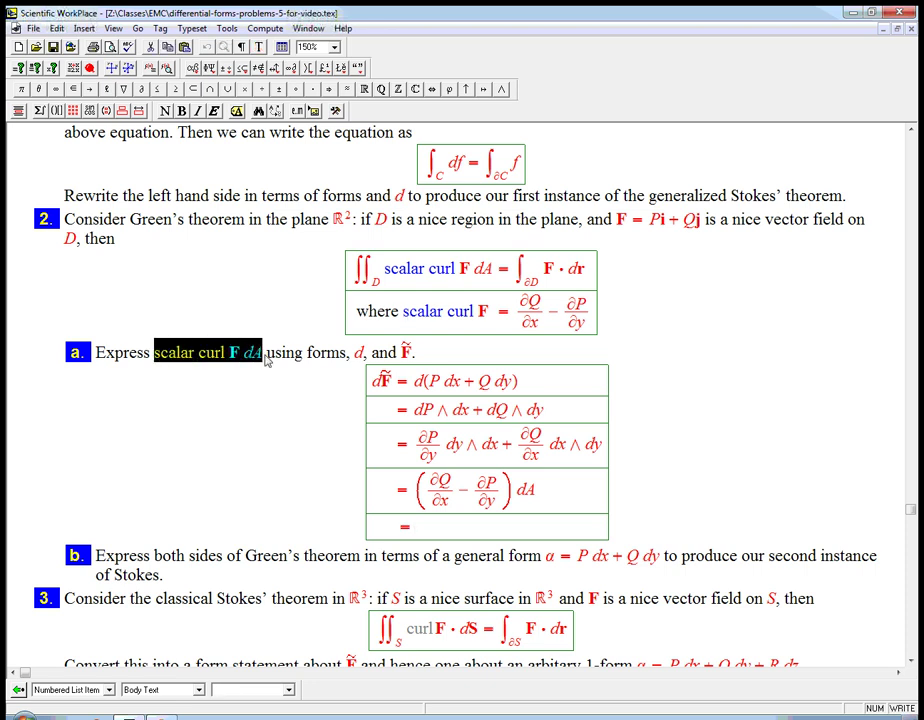
{"action": "left_click", "coordinate": [421, 531]}
{"action": "key", "text": "ctrl+v"}
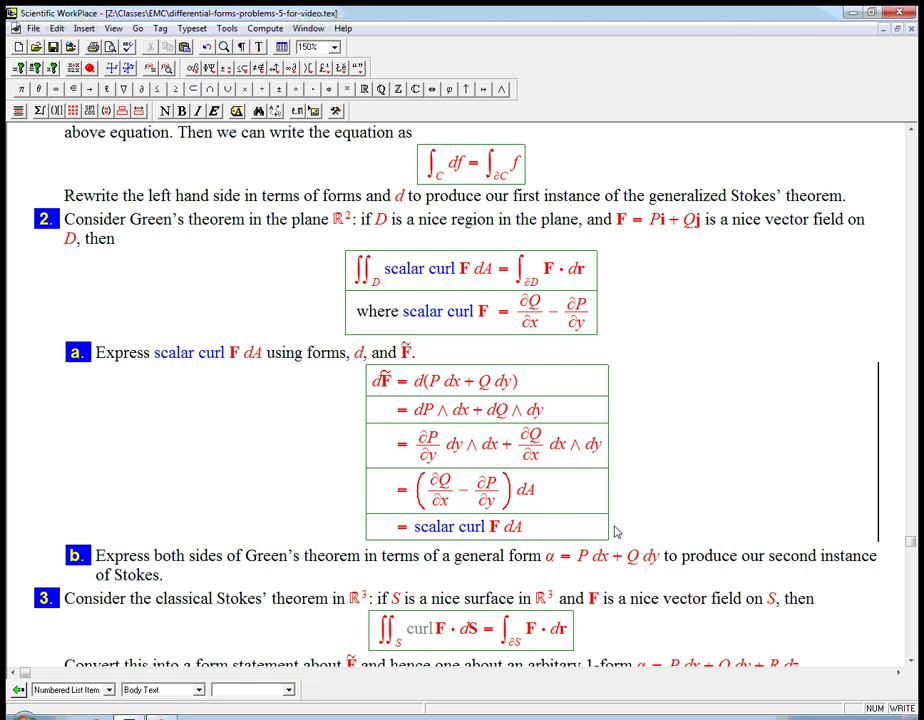
Insert a new display and copy the top line of Green's theorem.
{"action": "key", "text": "ctrl+d"}
{"action": "left_click_drag", "start_coordinate": [350, 280], "coordinate": [592, 286]}
{"action": "key", "text": "ctrl+c"}
Paste Green's theorem into the new display and strip scalar curl F from its left side.
{"action": "left_click", "coordinate": [486, 557]}
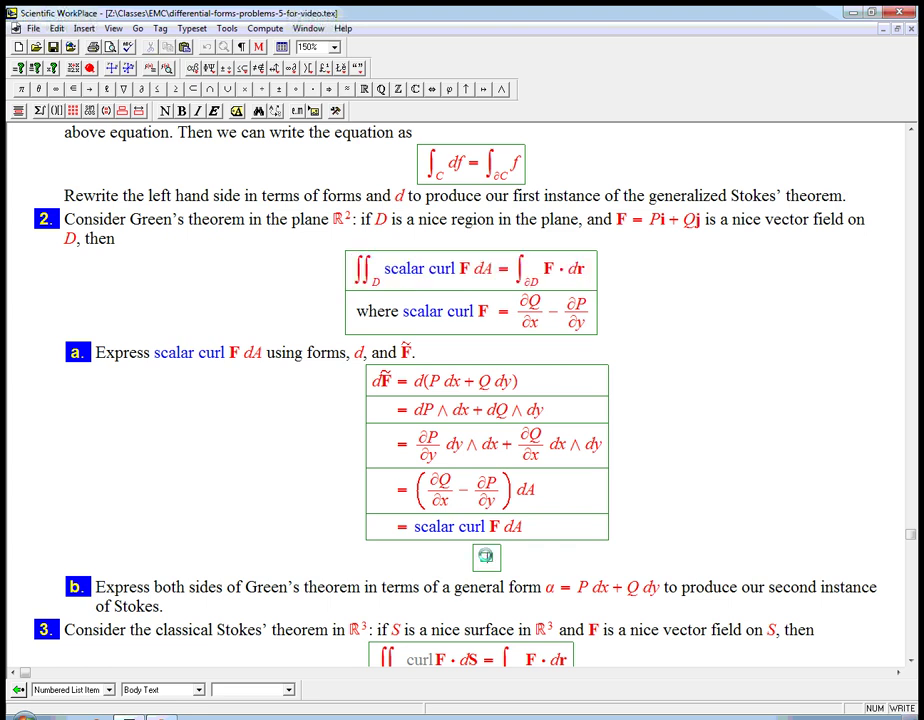
{"action": "key", "text": "ctrl+v"}
{"action": "left_click_drag", "start_coordinate": [407, 572], "coordinate": [478, 566]}
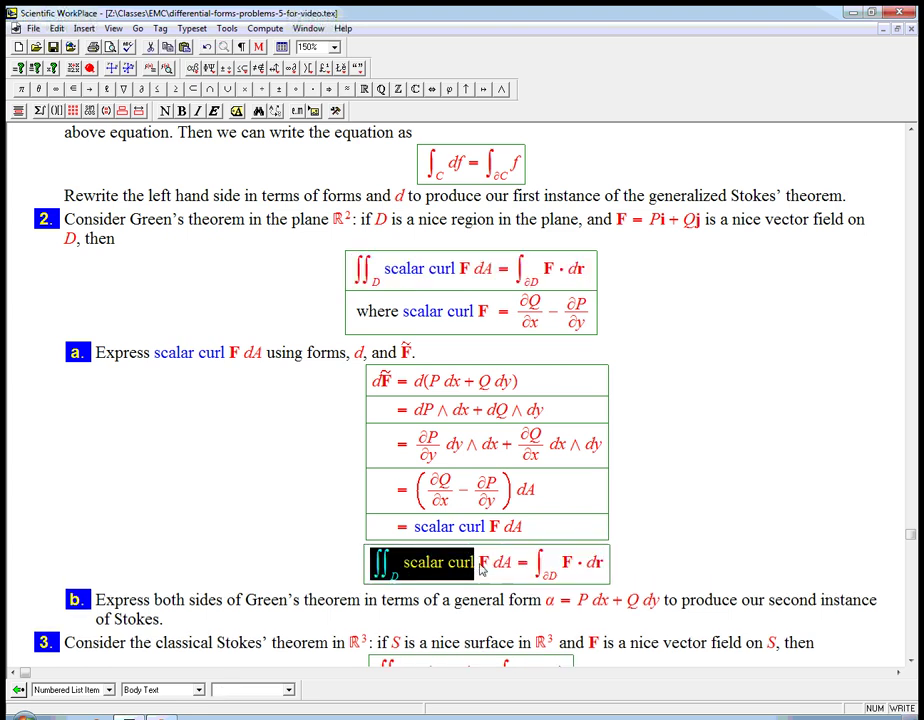
{"action": "left_click", "coordinate": [477, 565]}
{"action": "key", "text": "shift+Left"}
{"action": "key", "text": "shift+Left"}
{"action": "key", "text": "shift+Left"}
{"action": "key", "text": "shift+Left"}
{"action": "key", "text": "shift+Left"}
{"action": "key", "text": "shift+Left"}
{"action": "key", "text": "shift+Left"}
{"action": "key", "text": "shift+Left"}
{"action": "key", "text": "shift+Left"}
{"action": "key", "text": "shift+Left"}
{"action": "key", "text": "shift+Left"}
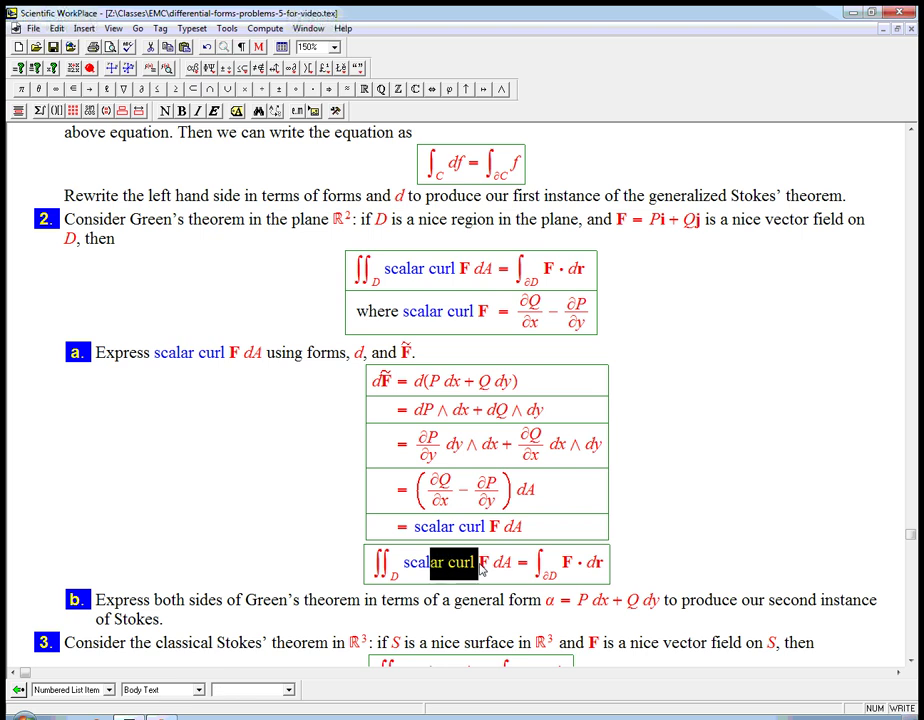
{"action": "key", "text": "Delete"}
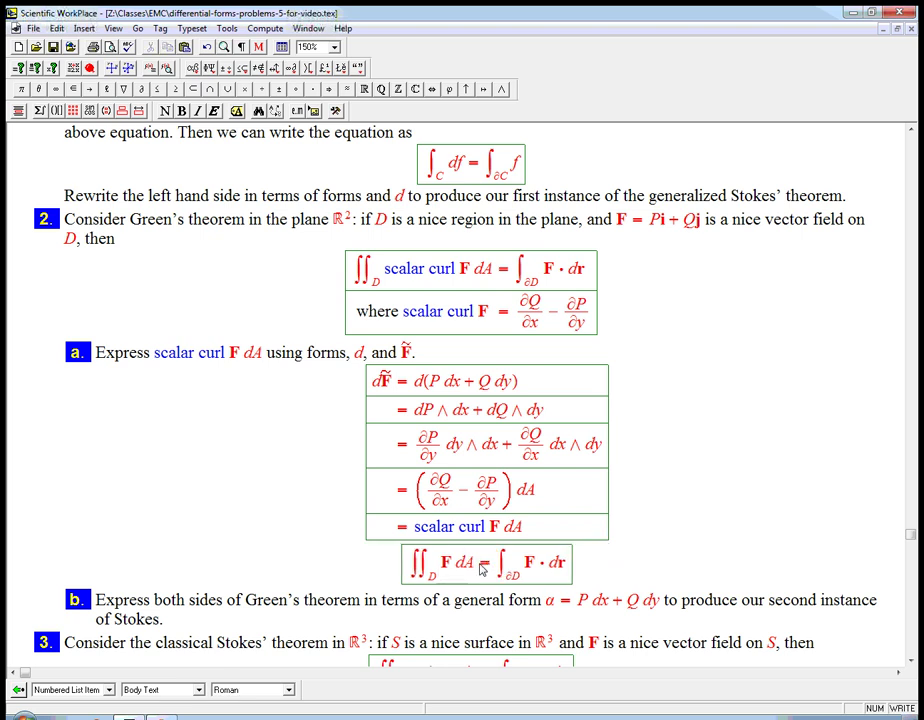
{"action": "type", "text": "d"}
{"action": "key", "text": "shift+Right"}
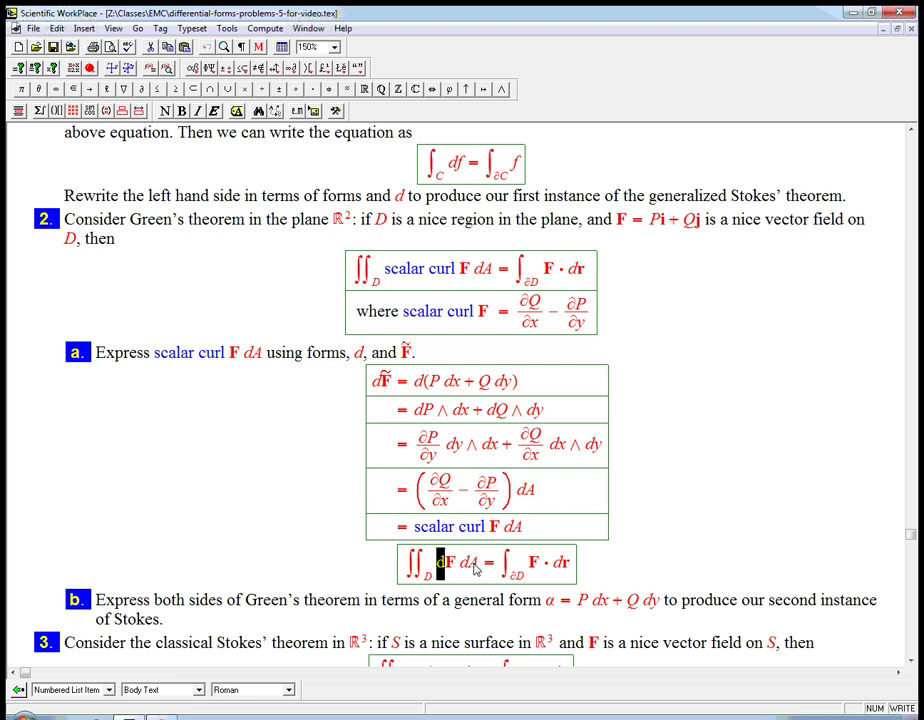
{"action": "key", "text": "Right"}
{"action": "key", "text": "BackSpace"}
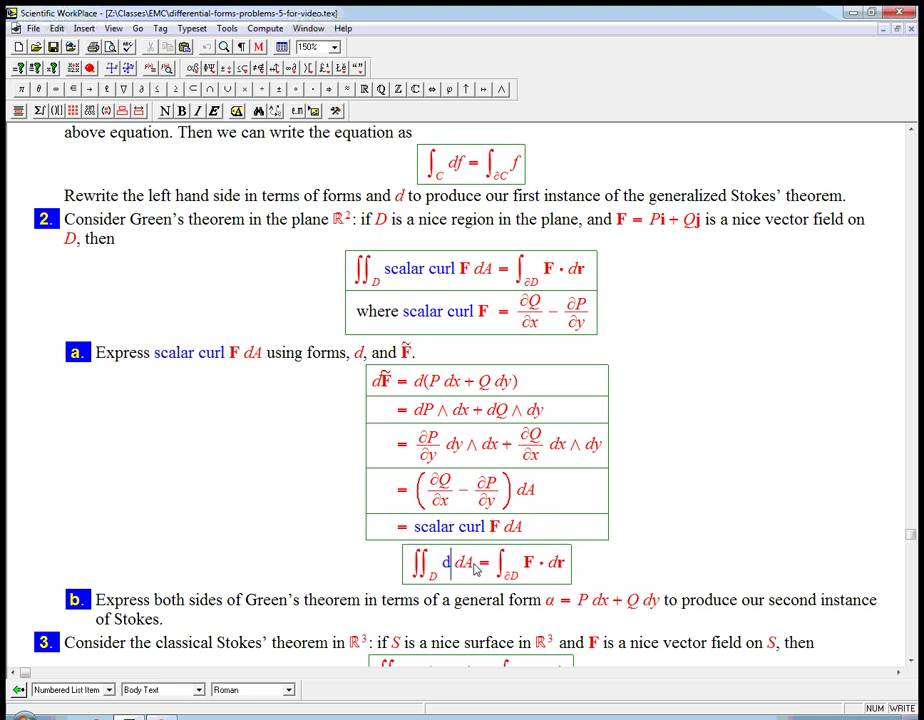
{"action": "key", "text": "BackSpace"}
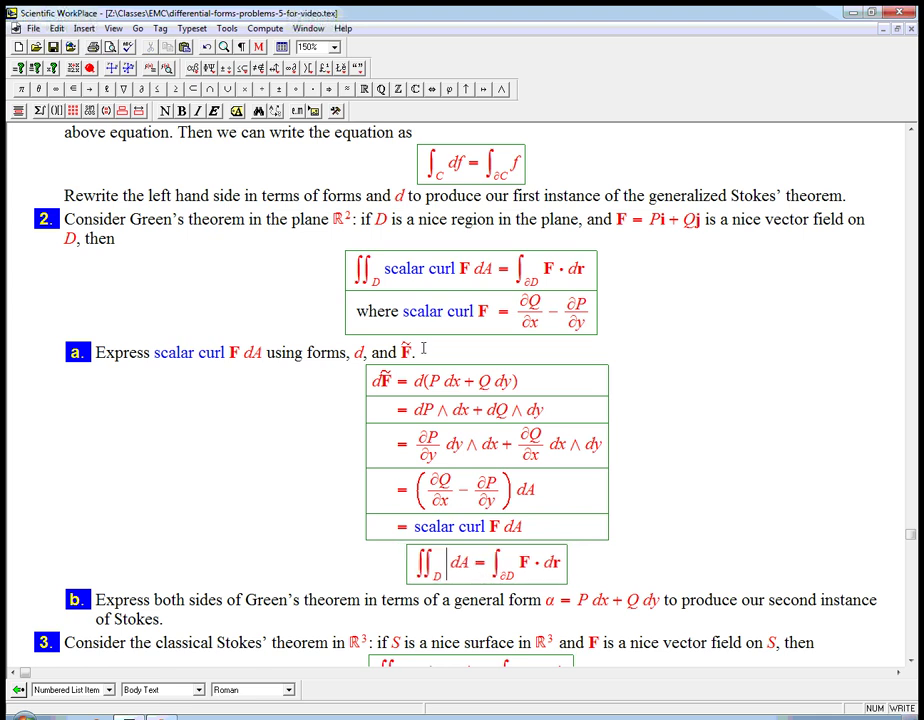
Retype dF in Normal font and put a tilde over that F.
{"action": "left_click", "coordinate": [288, 689]}
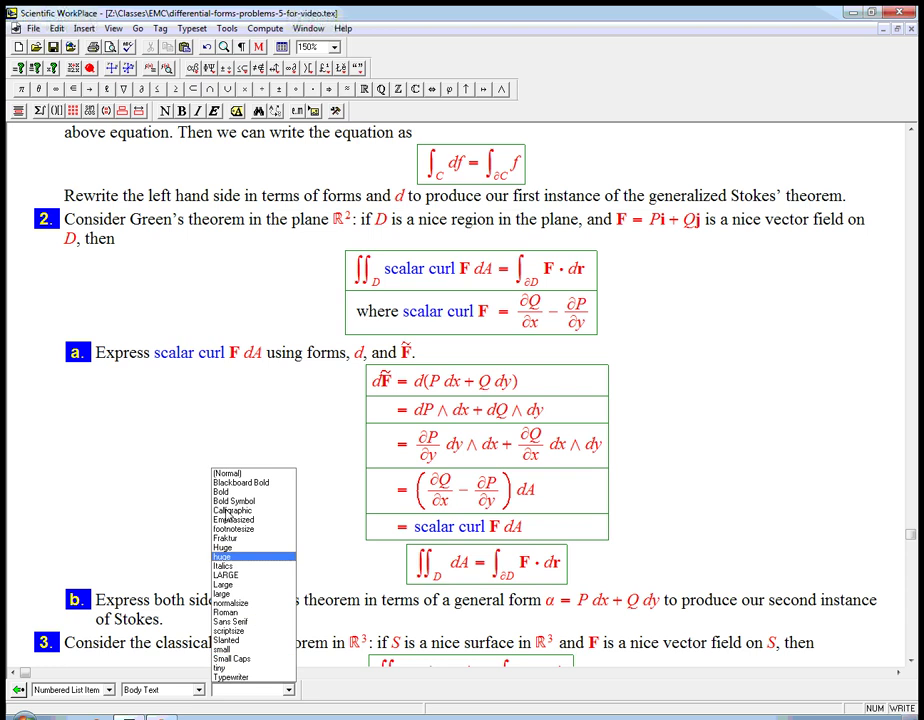
{"action": "left_click", "coordinate": [233, 479]}
{"action": "type", "text": "dF"}
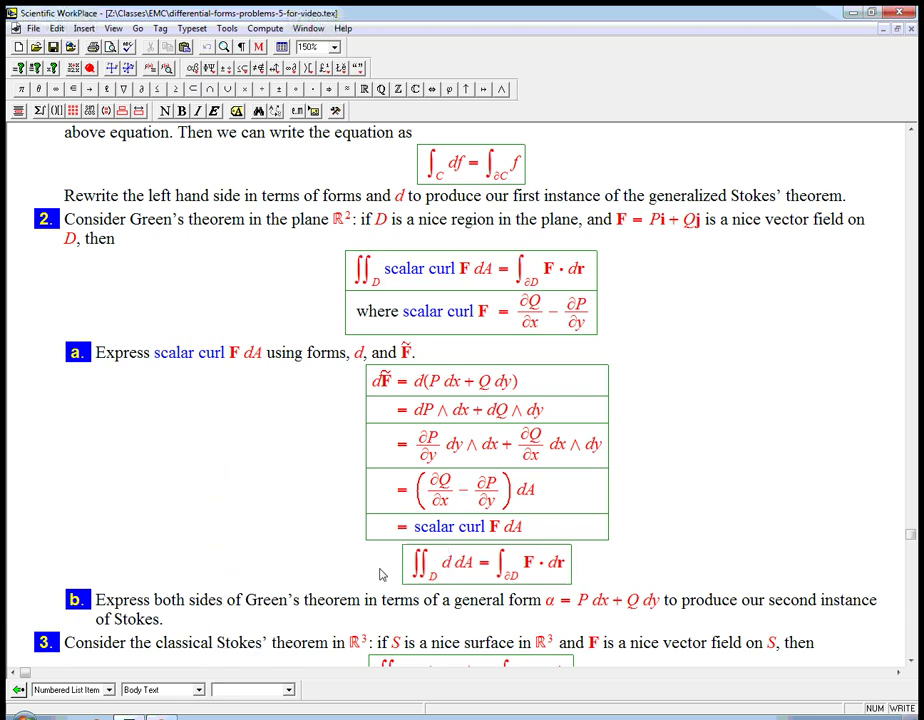
{"action": "key", "text": "shift+Left"}
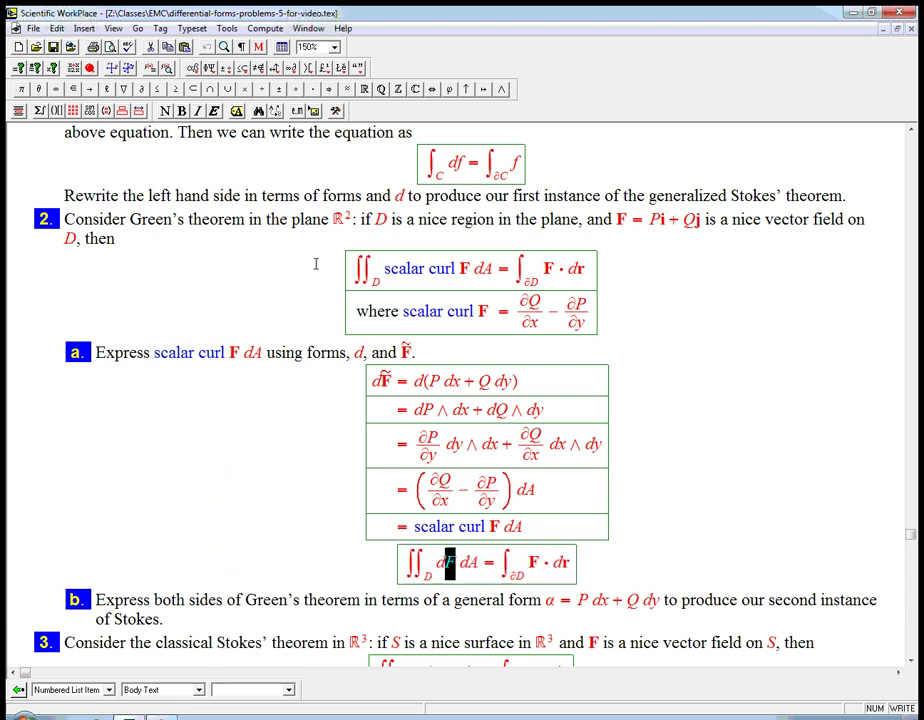
{"action": "left_click", "coordinate": [141, 112]}
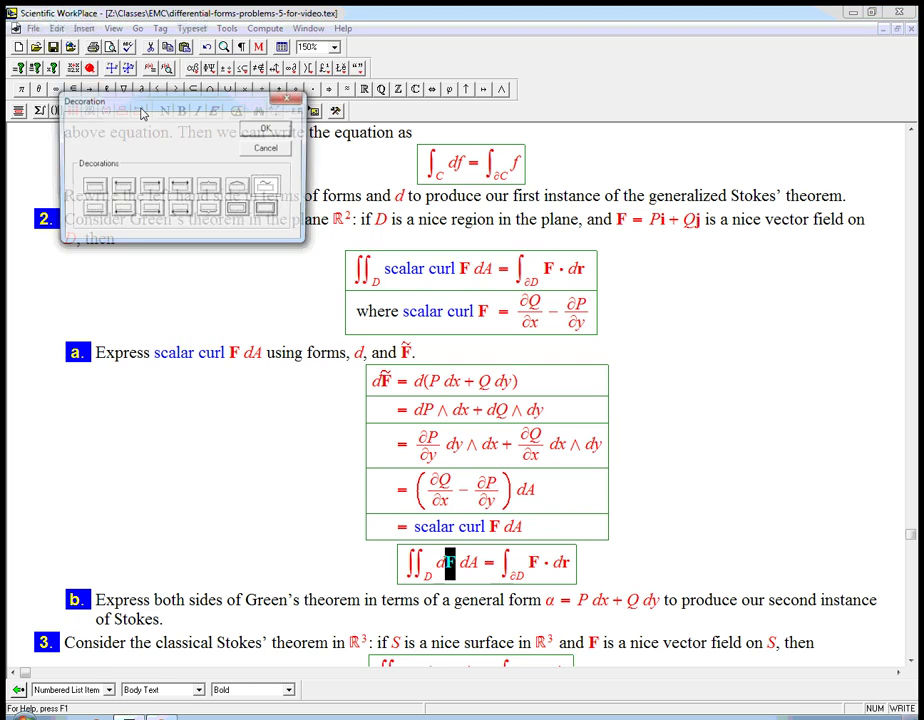
{"action": "key", "text": "Return"}
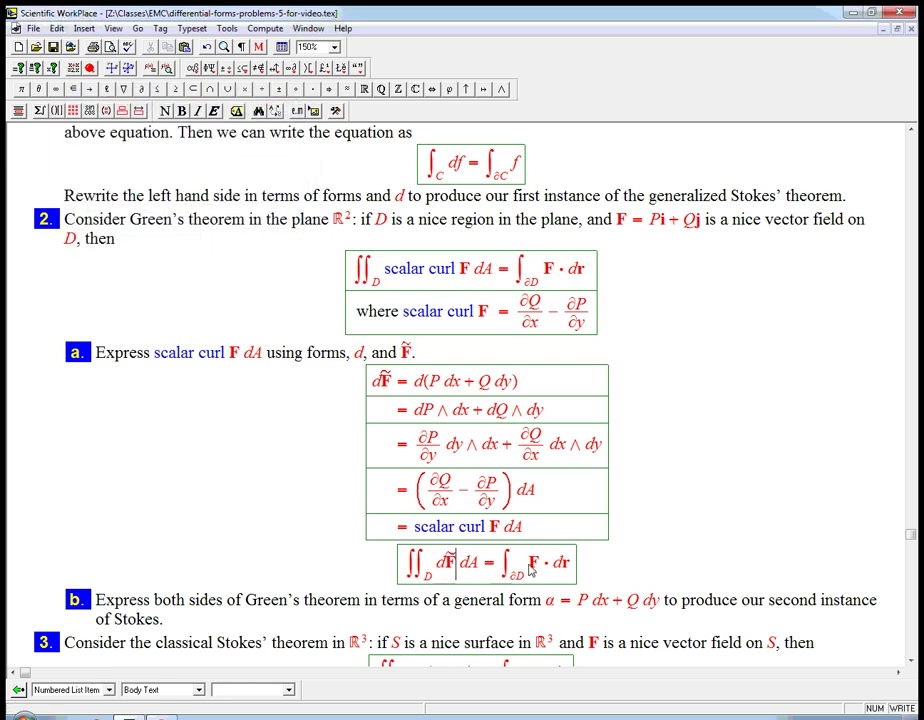
Put a tilde over the bold F in the right-hand integral.
{"action": "double_click", "coordinate": [533, 567]}
{"action": "left_click", "coordinate": [535, 567]}
{"action": "key", "text": "shift+Right"}
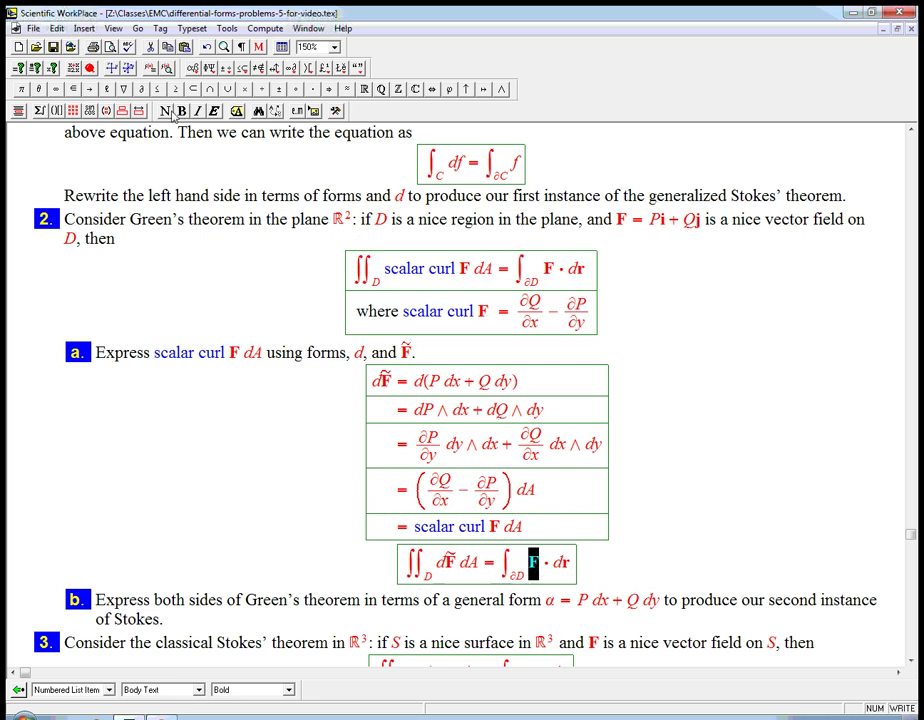
{"action": "left_click", "coordinate": [106, 89]}
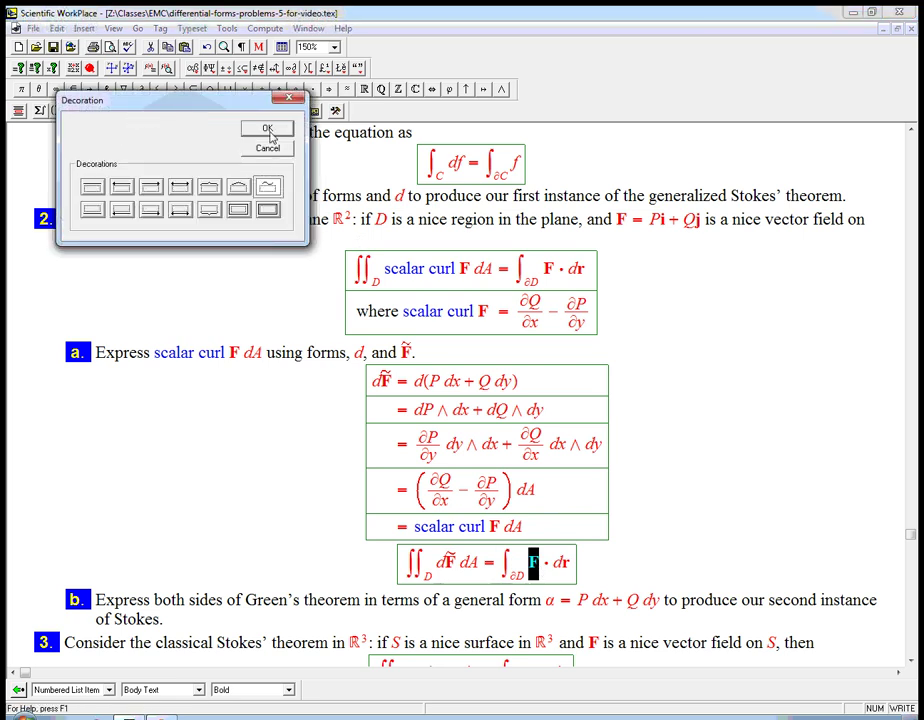
{"action": "left_click", "coordinate": [268, 129]}
Delete dr and dA, and replace the double integral with a single ∫ subscripted D.
{"action": "key", "text": "BackSpace"}
{"action": "key", "text": "BackSpace"}
{"action": "key", "text": "BackSpace"}
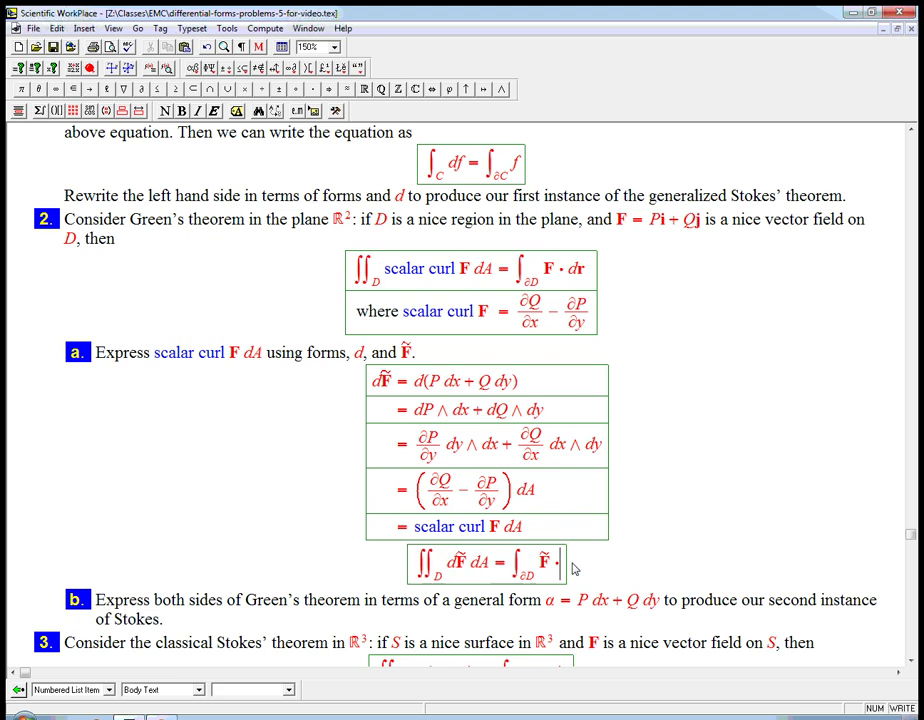
{"action": "left_click", "coordinate": [498, 563]}
{"action": "key", "text": "BackSpace"}
{"action": "key", "text": "BackSpace"}
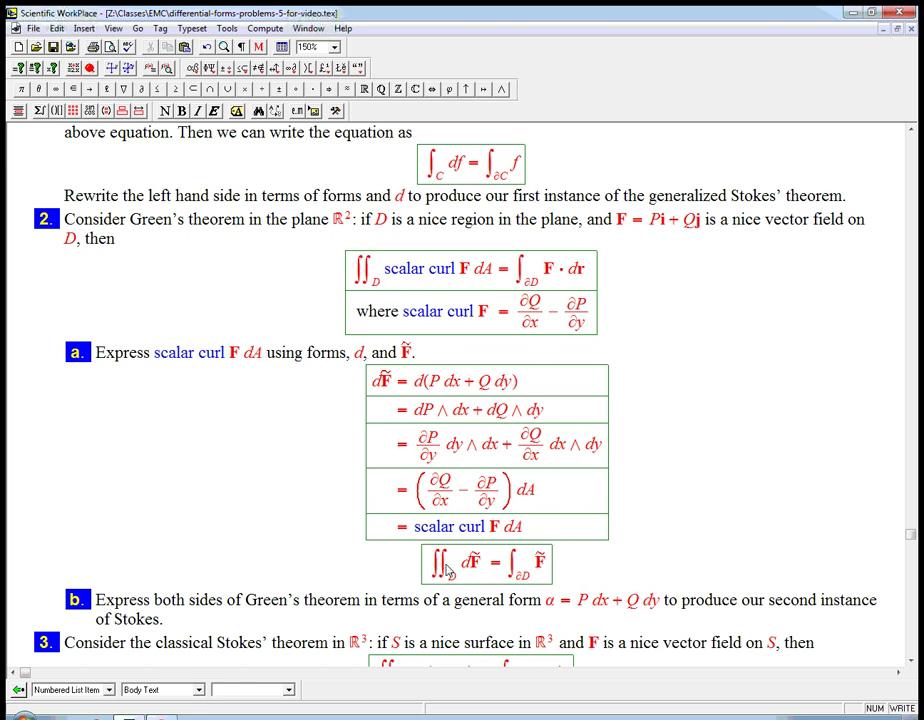
{"action": "left_click", "coordinate": [449, 570]}
{"action": "key", "text": "BackSpace"}
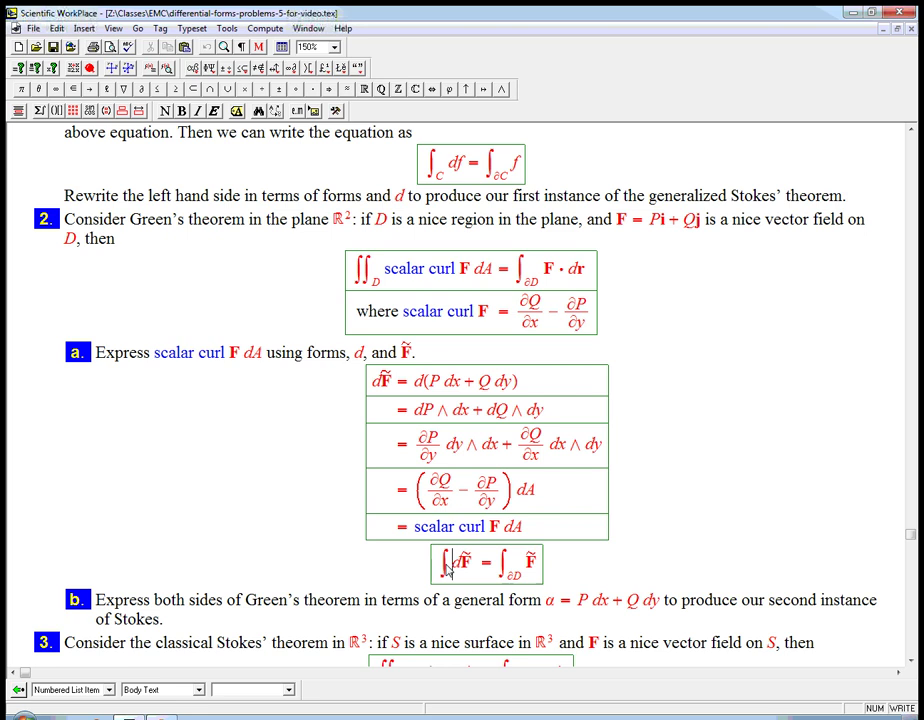
{"action": "key", "text": "ctrl+l"}
{"action": "type", "text": "D"}
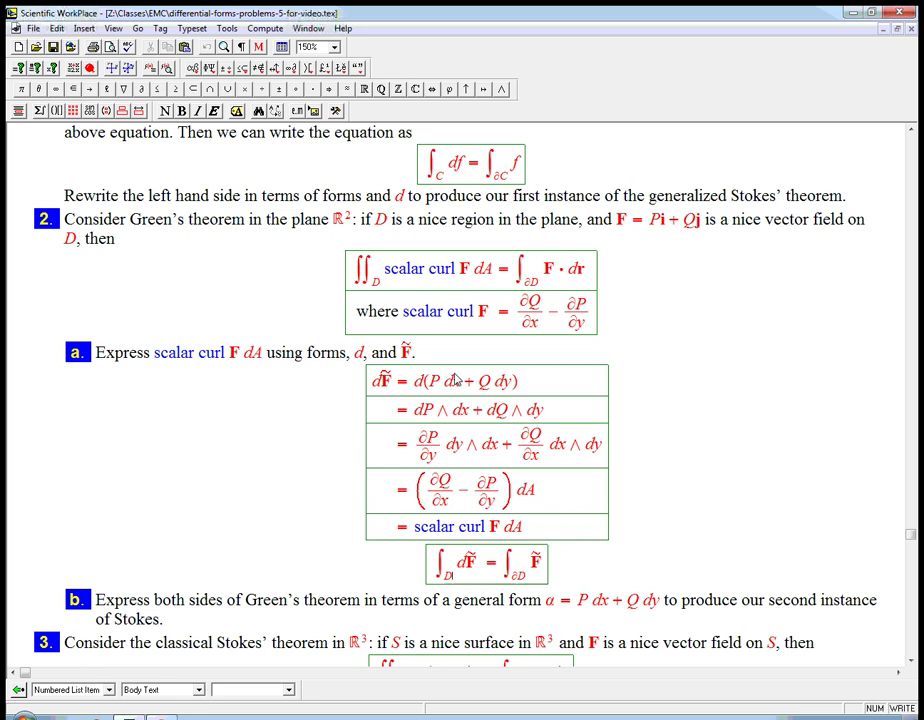
Insert an empty display under part b and select the ∫_D dF̃ = ∫_∂D F̃ equation.
{"action": "left_click_drag", "start_coordinate": [430, 381], "coordinate": [512, 388]}
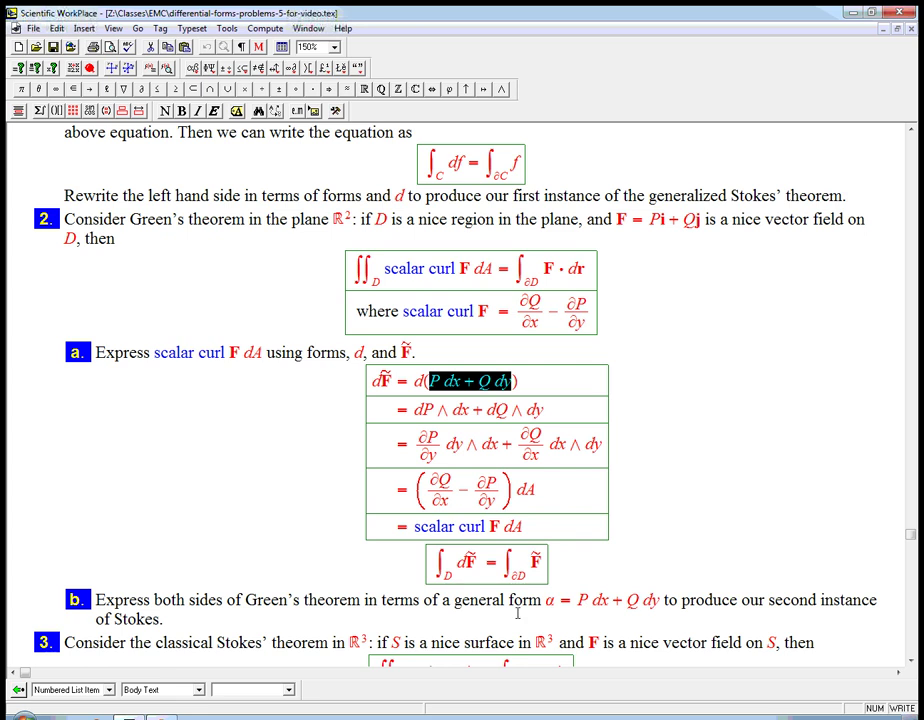
{"action": "left_click", "coordinate": [560, 620]}
{"action": "key", "text": "Return"}
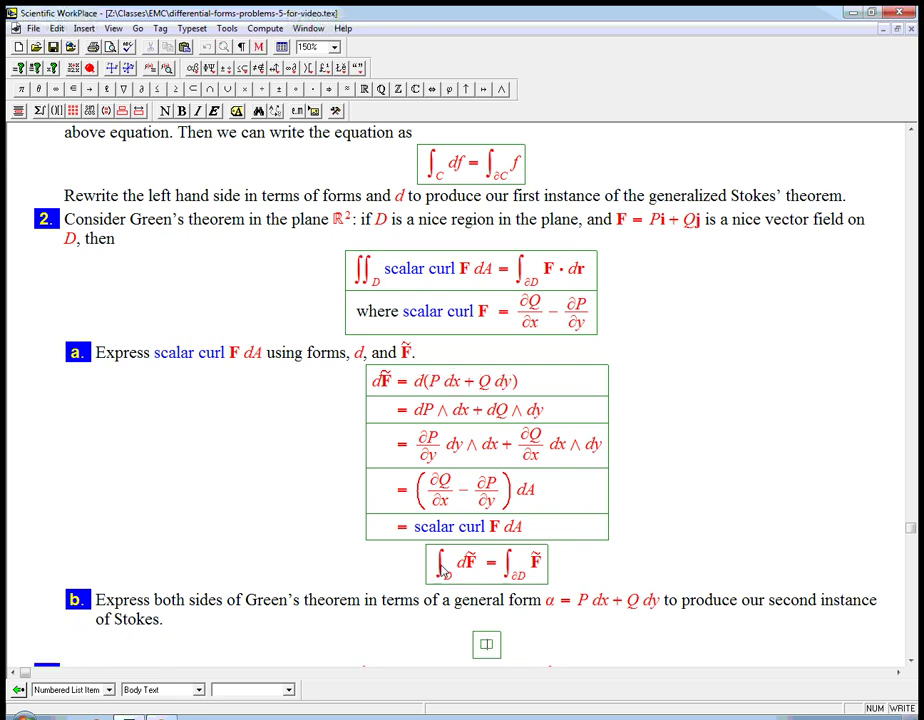
{"action": "left_click_drag", "start_coordinate": [432, 566], "coordinate": [537, 568]}
Paste the equation under part b and change both F̃ to Normal-font α.
{"action": "key", "text": "ctrl+c"}
{"action": "left_click", "coordinate": [487, 645]}
{"action": "key", "text": "ctrl+v"}
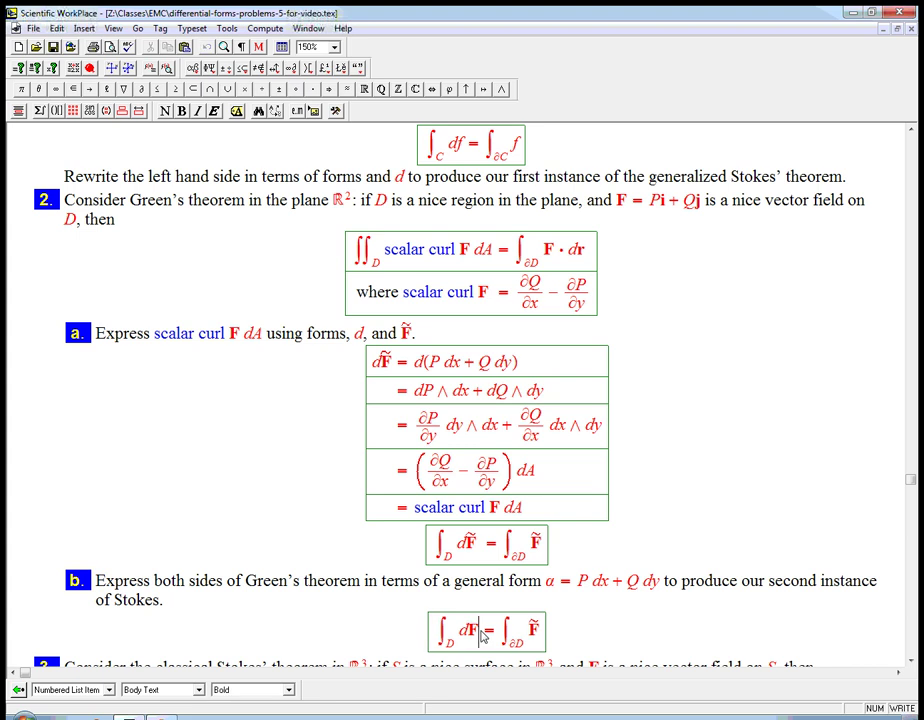
{"action": "key", "text": "BackSpace"}
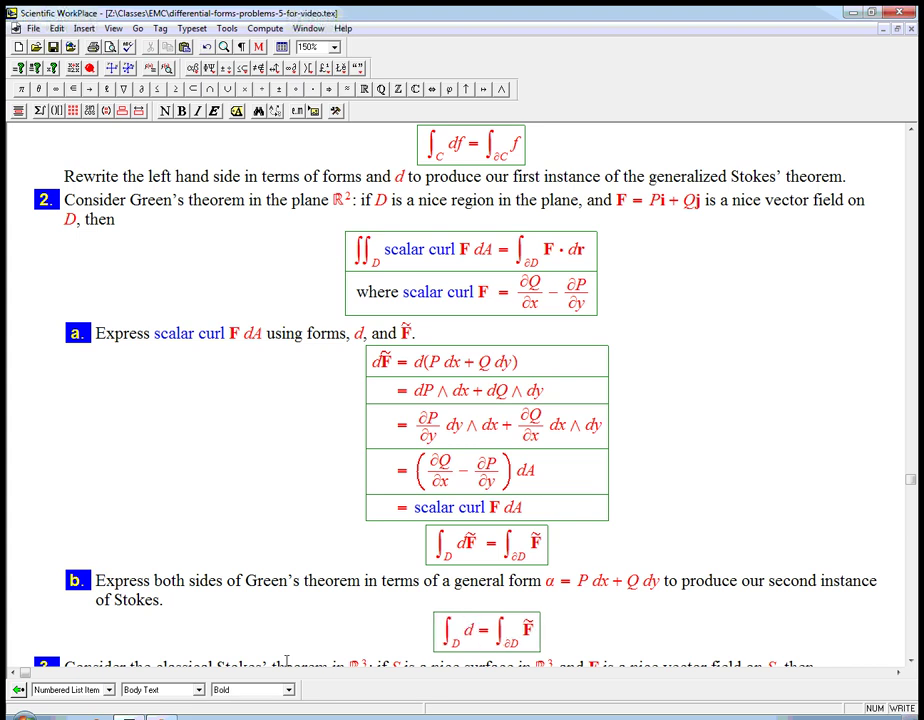
{"action": "left_click", "coordinate": [288, 689]}
{"action": "left_click", "coordinate": [258, 474]}
{"action": "type", "text": "a"}
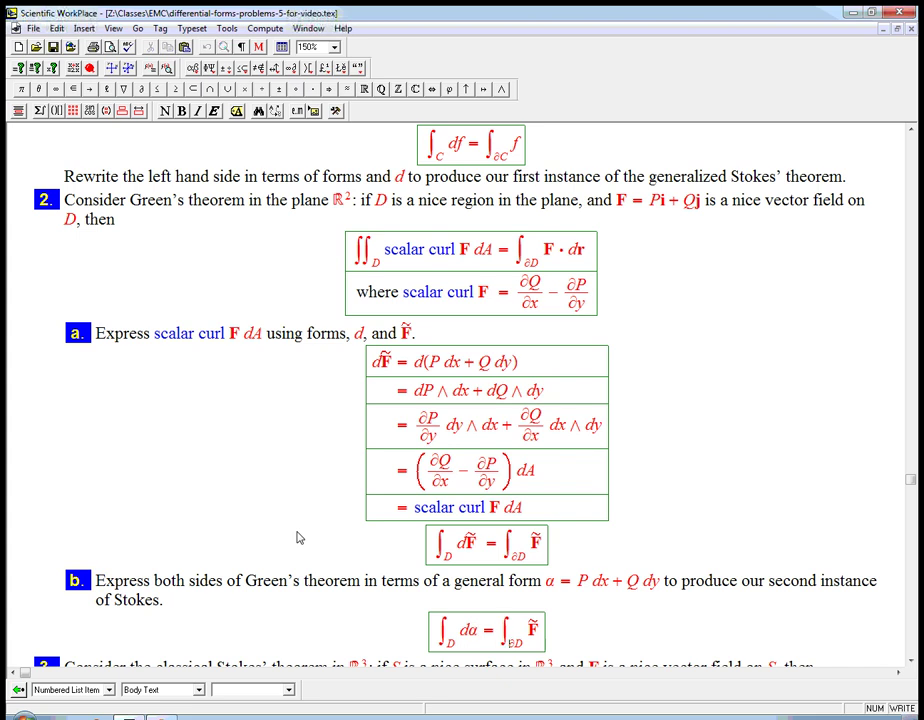
{"action": "key", "text": "shift+Right"}
{"action": "type", "text": "a"}
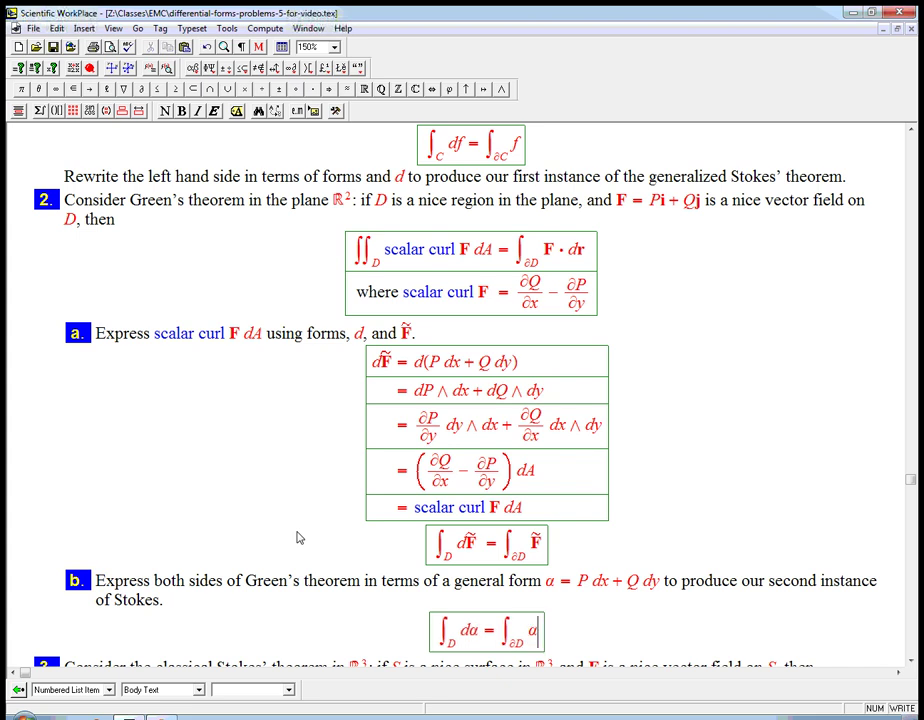
Compare the new equation with the earlier ∫_C df = ∫_∂C f, then scroll down.
{"action": "left_click_drag", "start_coordinate": [425, 146], "coordinate": [522, 154]}
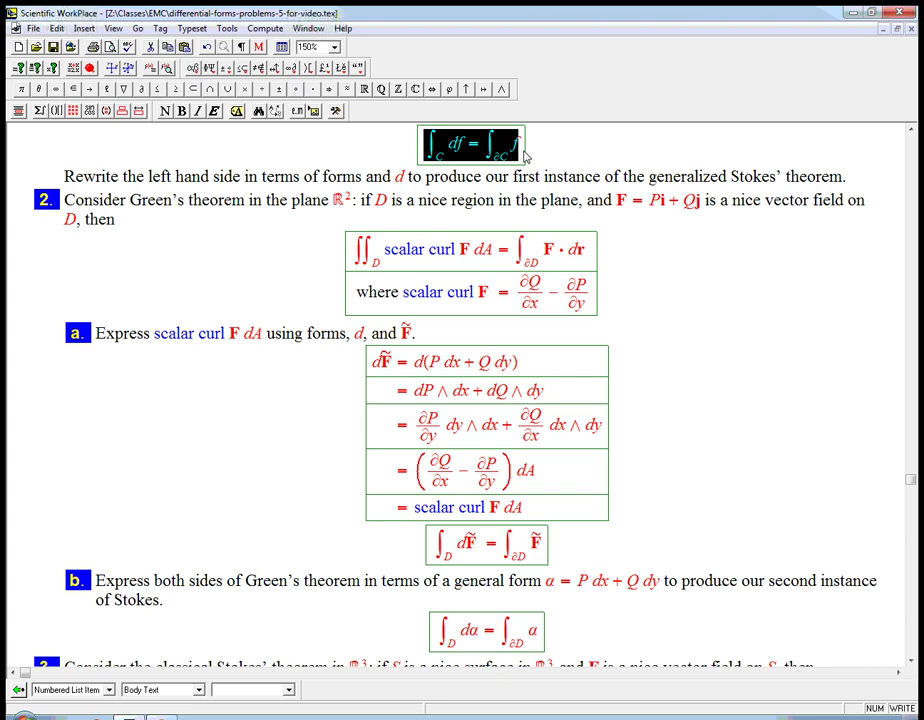
{"action": "left_click", "coordinate": [521, 153]}
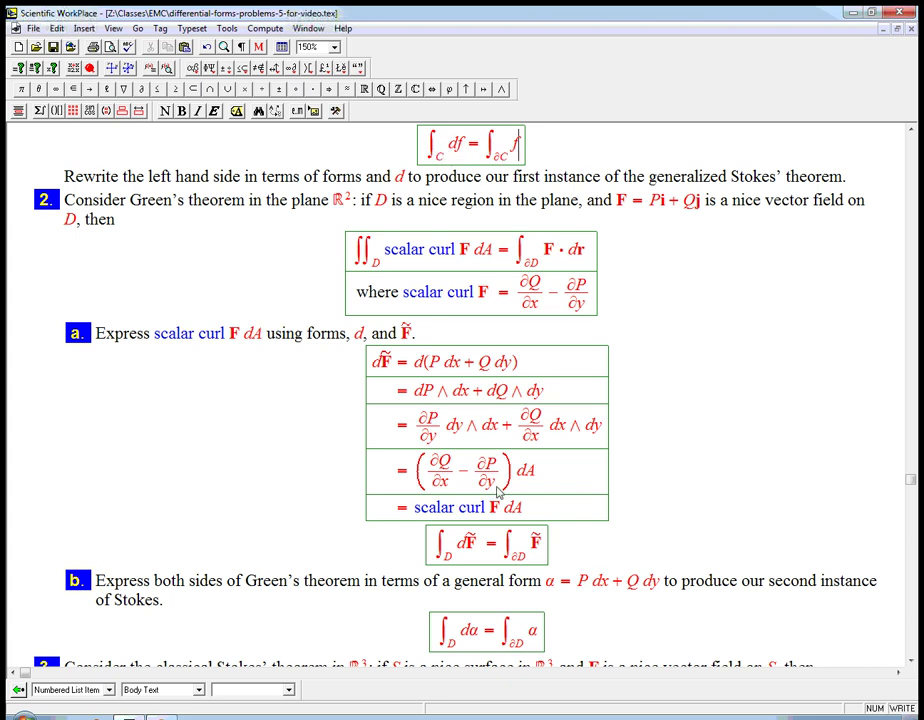
{"action": "left_click_drag", "start_coordinate": [457, 641], "coordinate": [481, 636]}
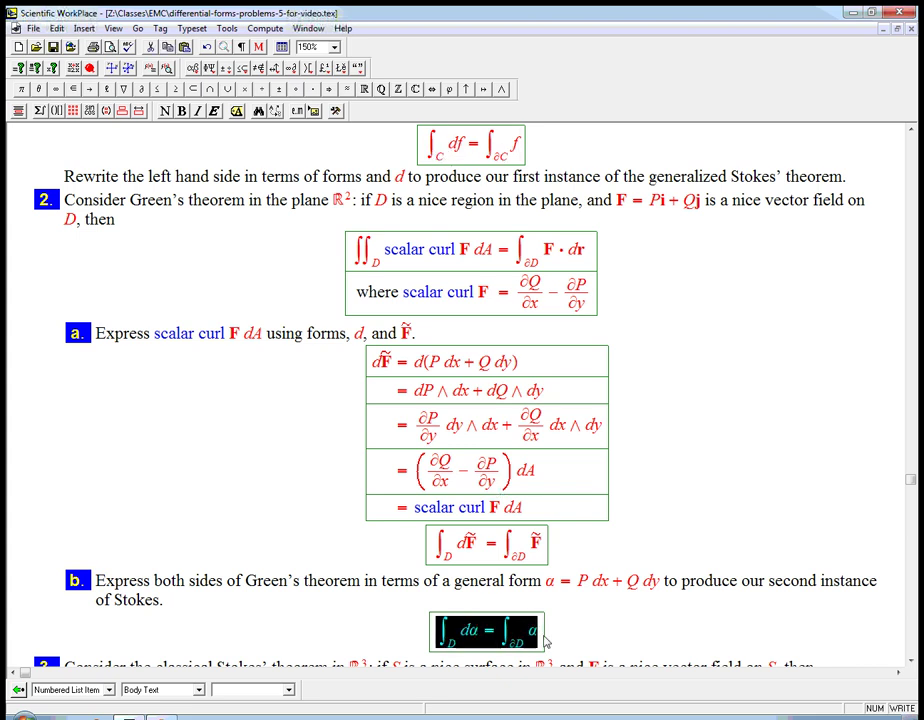
{"action": "left_click", "coordinate": [481, 636]}
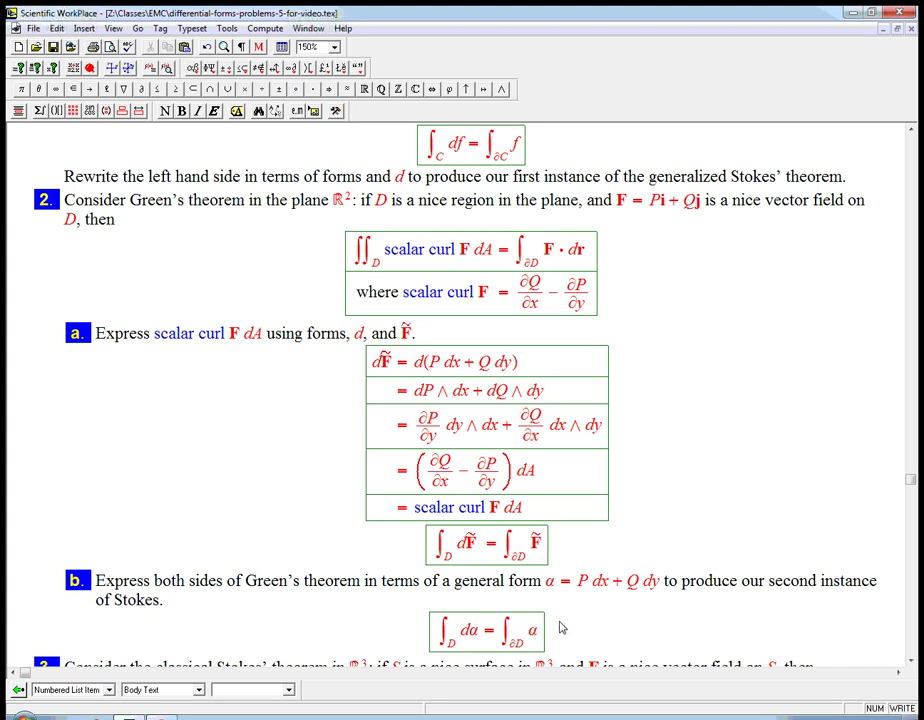
{"action": "scroll", "coordinate": [561, 628], "scroll_direction": "down", "scroll_amount": 8}
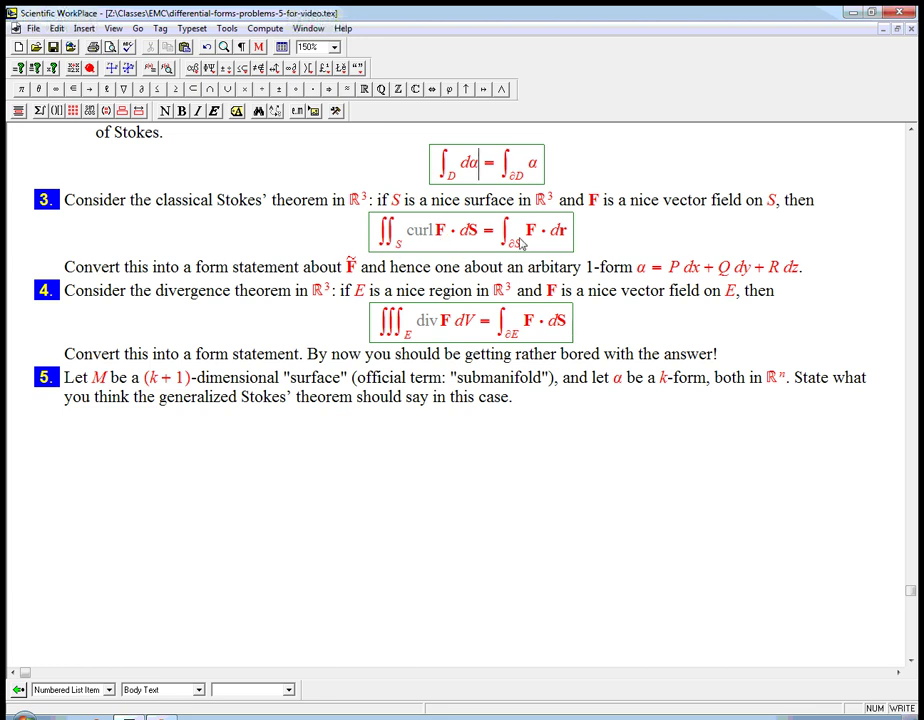
Add a display box below problem 3's instruction line and select its curl equation.
{"action": "left_click", "coordinate": [588, 250]}
{"action": "key", "text": "ctrl+d"}
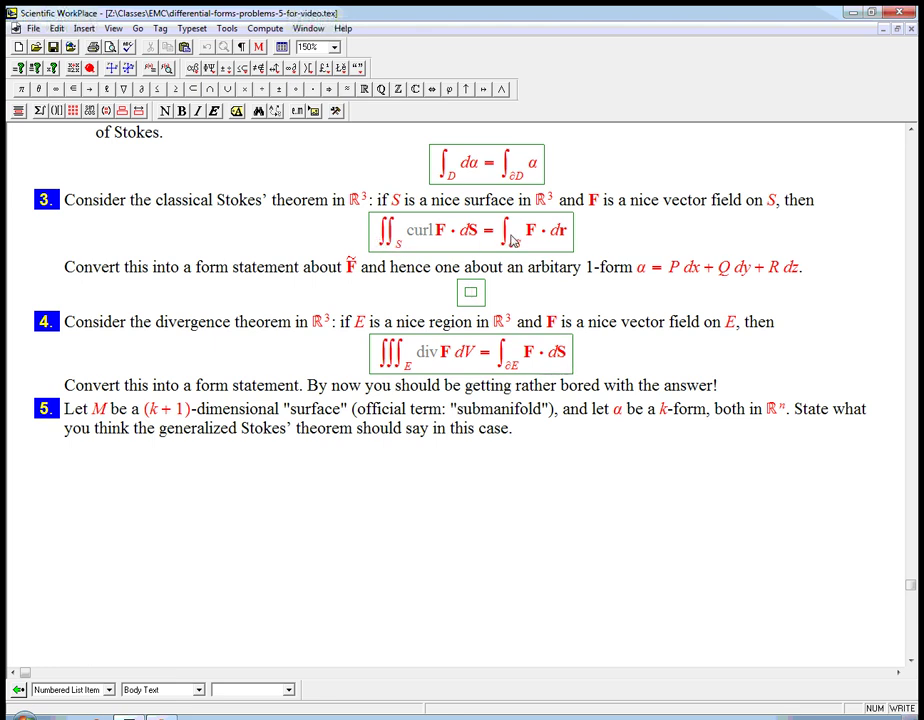
{"action": "double_click", "coordinate": [388, 238]}
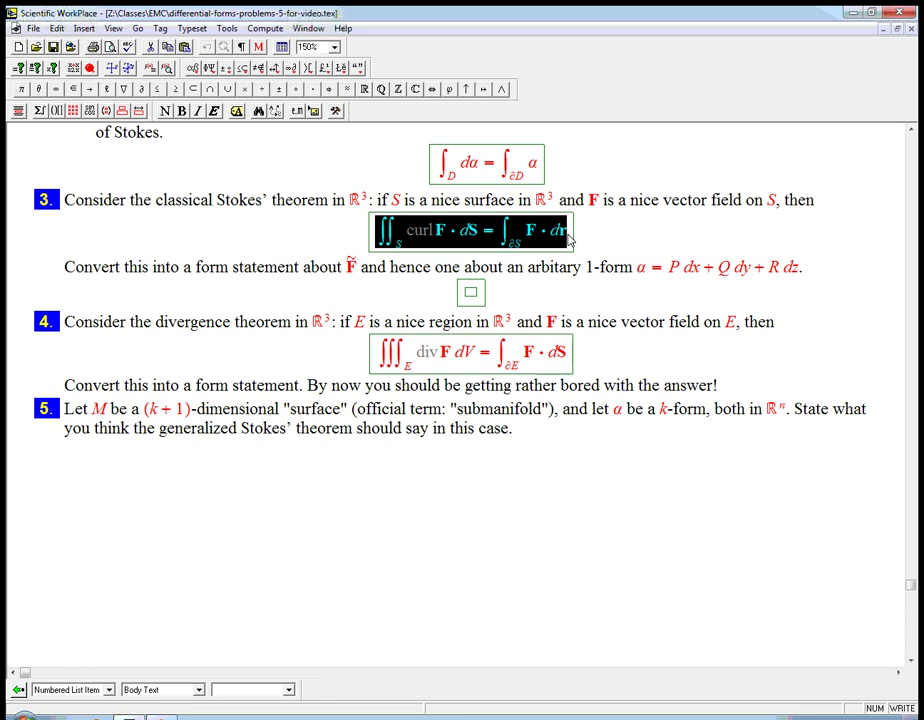
Paste problem 3's curl equation and turn curl F into dF̃ with a tilde.
{"action": "left_click", "coordinate": [470, 293]}
{"action": "key", "text": "ctrl+v"}
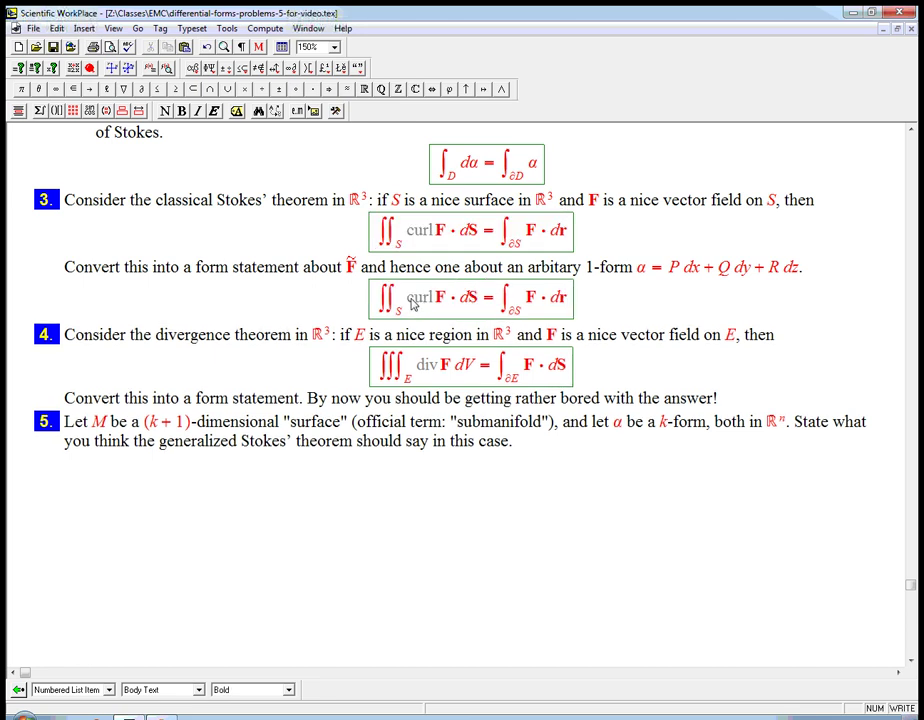
{"action": "left_click_drag", "start_coordinate": [406, 300], "coordinate": [445, 307]}
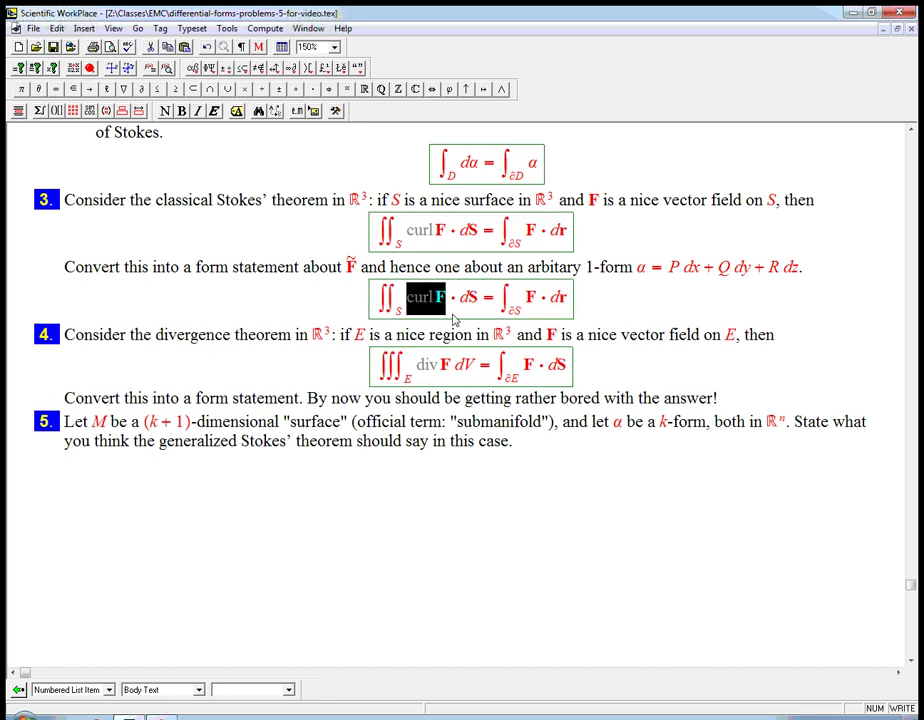
{"action": "key", "text": "Left"}
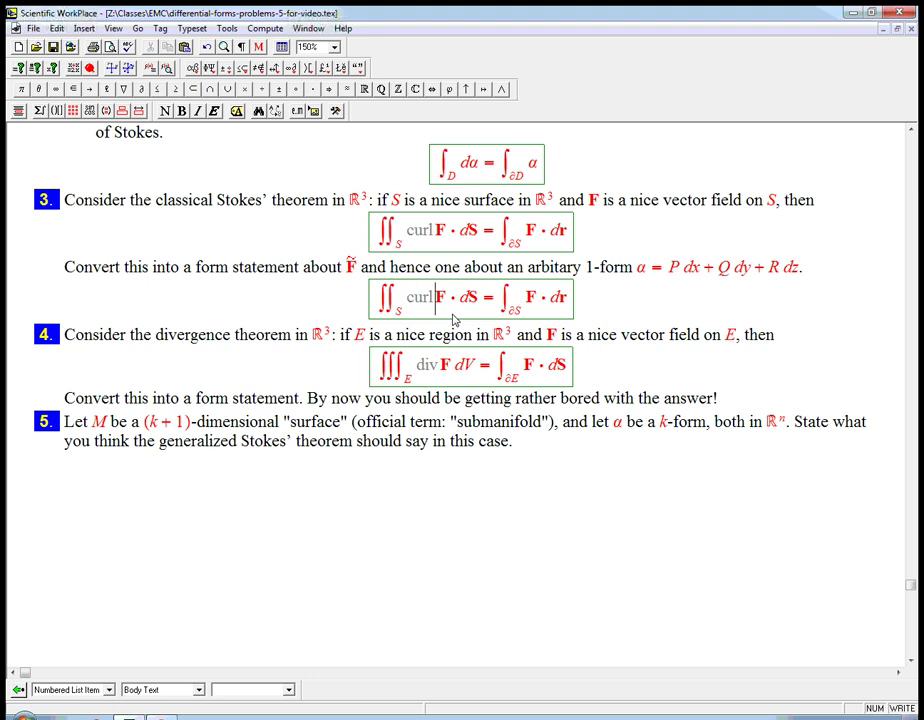
{"action": "key", "text": "Right"}
{"action": "key", "text": "shift+Left"}
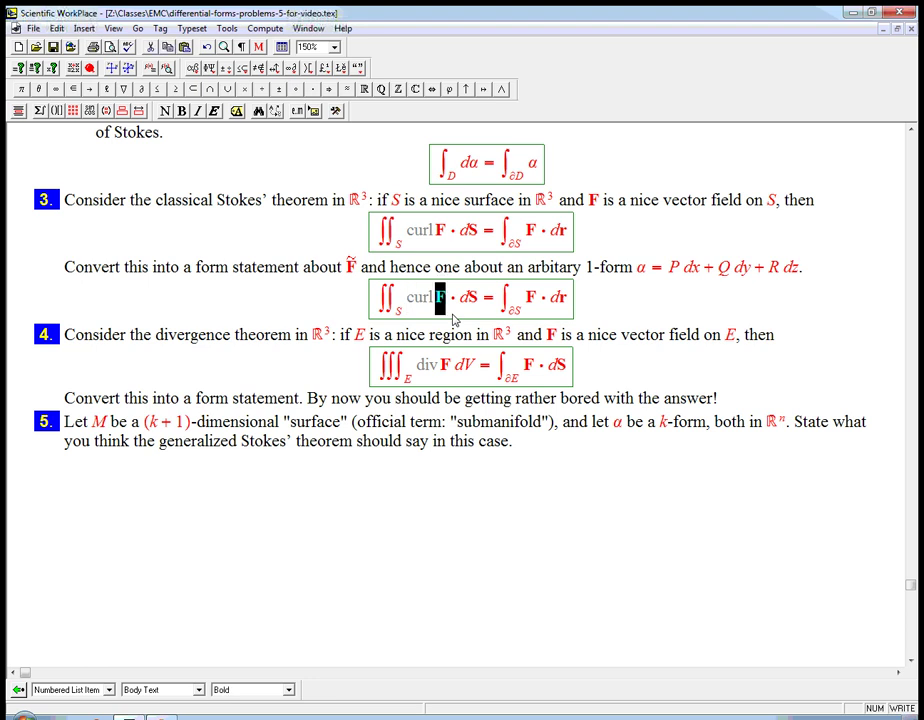
{"action": "left_click", "coordinate": [139, 111]}
{"action": "double_click", "coordinate": [270, 185]}
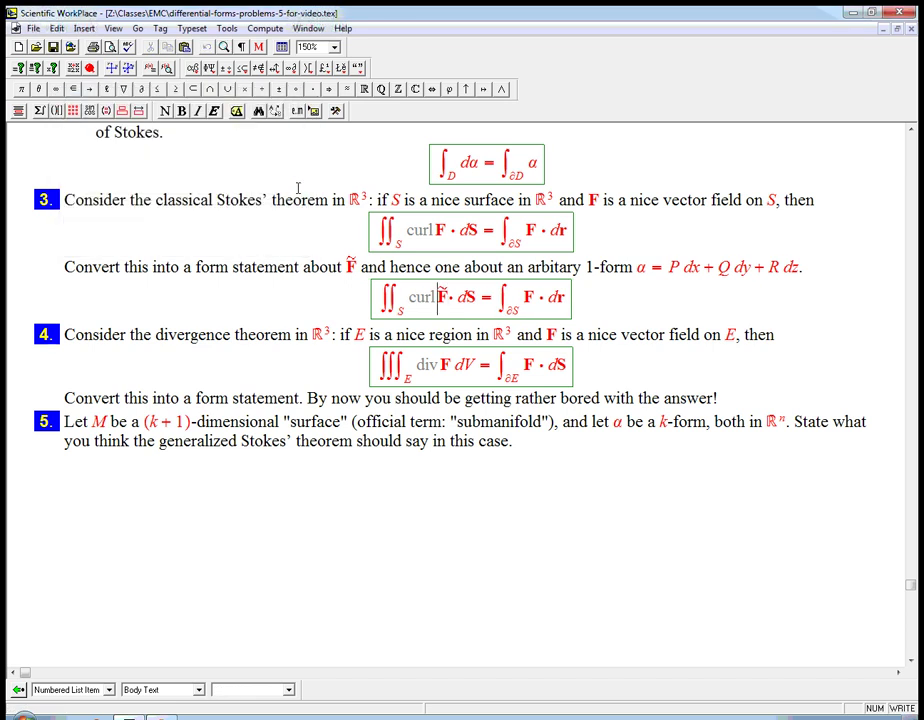
{"action": "key", "text": "Left"}
{"action": "key", "text": "BackSpace"}
{"action": "type", "text": "d"}
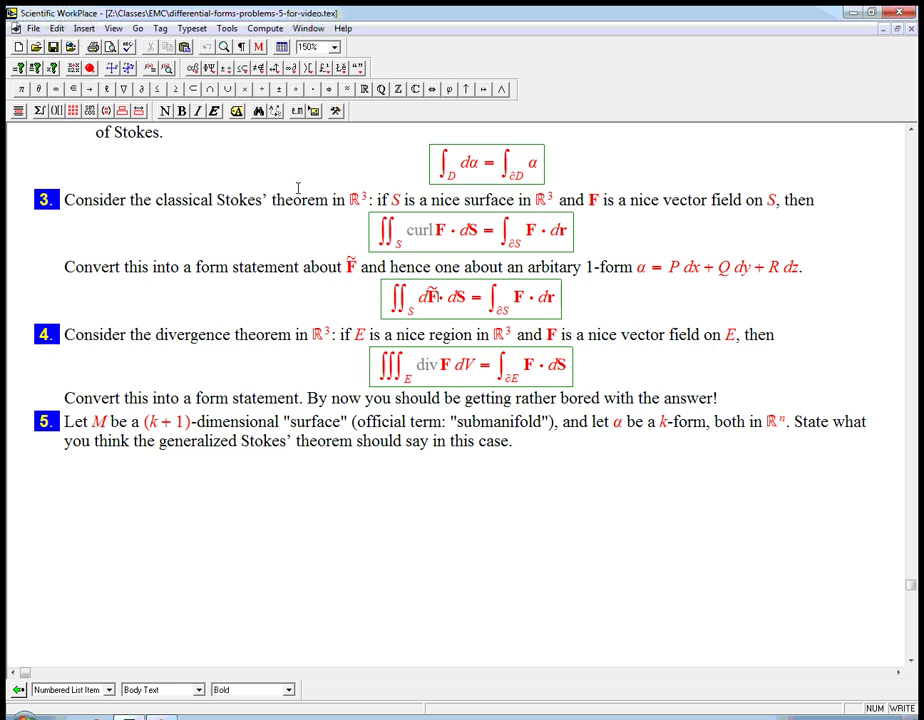
Delete ·dS and replace the double integral with a single ∫ subscripted S.
{"action": "key", "text": "Right"}
{"action": "key", "text": "Left"}
{"action": "key", "text": "Left"}
{"action": "key", "text": "Right"}
{"action": "key", "text": "Delete"}
{"action": "key", "text": "BackSpace"}
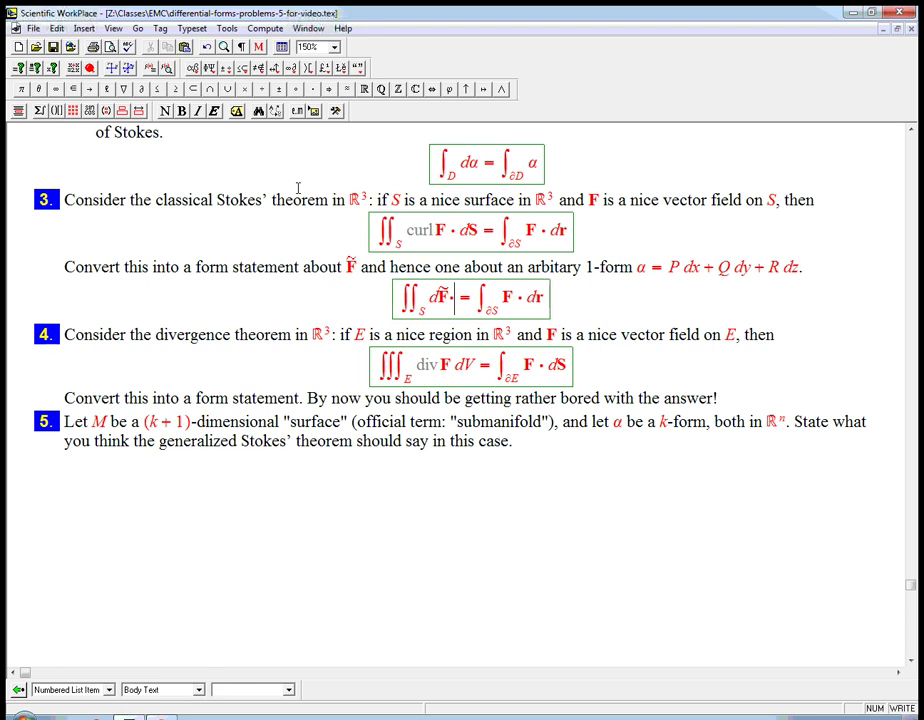
{"action": "key", "text": "BackSpace"}
{"action": "key", "text": "Left"}
{"action": "key", "text": "Left"}
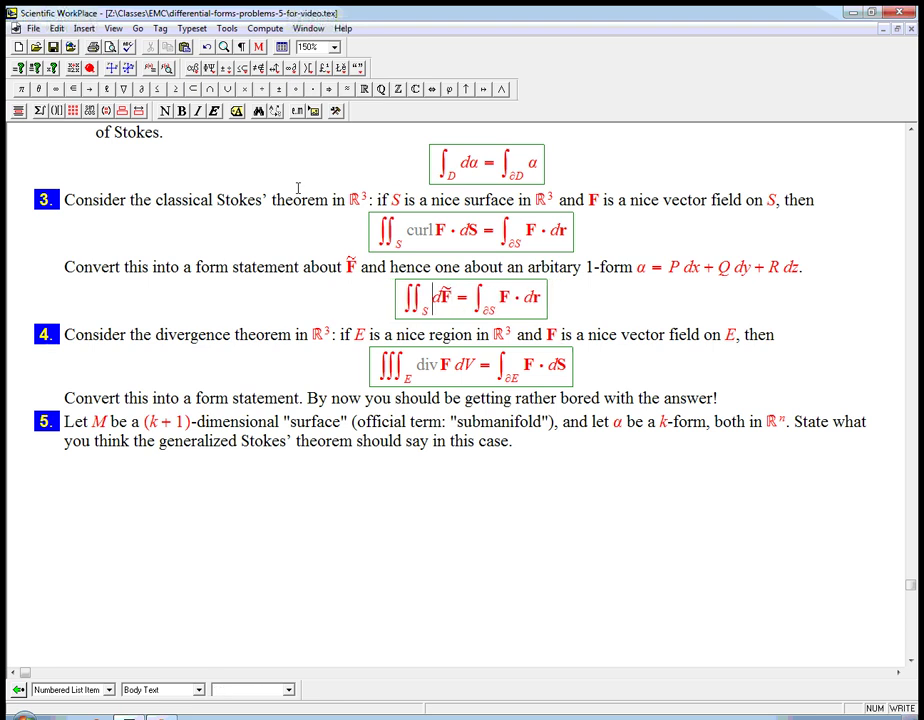
{"action": "key", "text": "BackSpace"}
{"action": "key", "text": "ctrl+i"}
{"action": "key", "text": "ctrl+l"}
{"action": "type", "text": "S"}
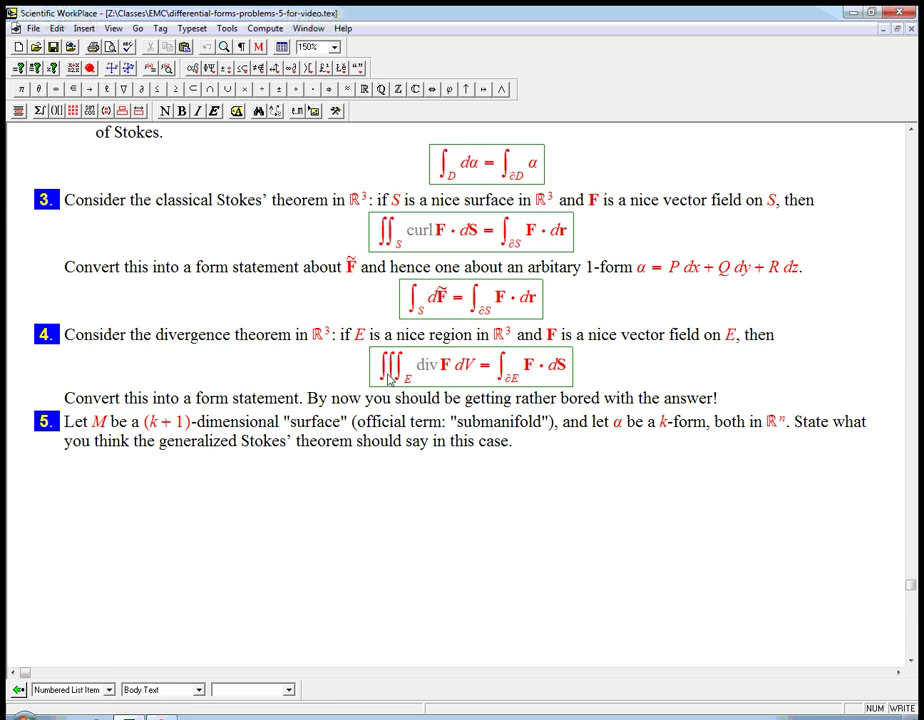
{"action": "left_click", "coordinate": [428, 300]}
Put a tilde over the right-hand F and delete the ·dr after it.
{"action": "mouse_move", "coordinate": [496, 302]}
{"action": "left_mouse_down"}
{"action": "mouse_move", "coordinate": [526, 305]}
{"action": "mouse_move", "coordinate": [495, 298]}
{"action": "mouse_move", "coordinate": [505, 298]}
{"action": "left_mouse_up"}
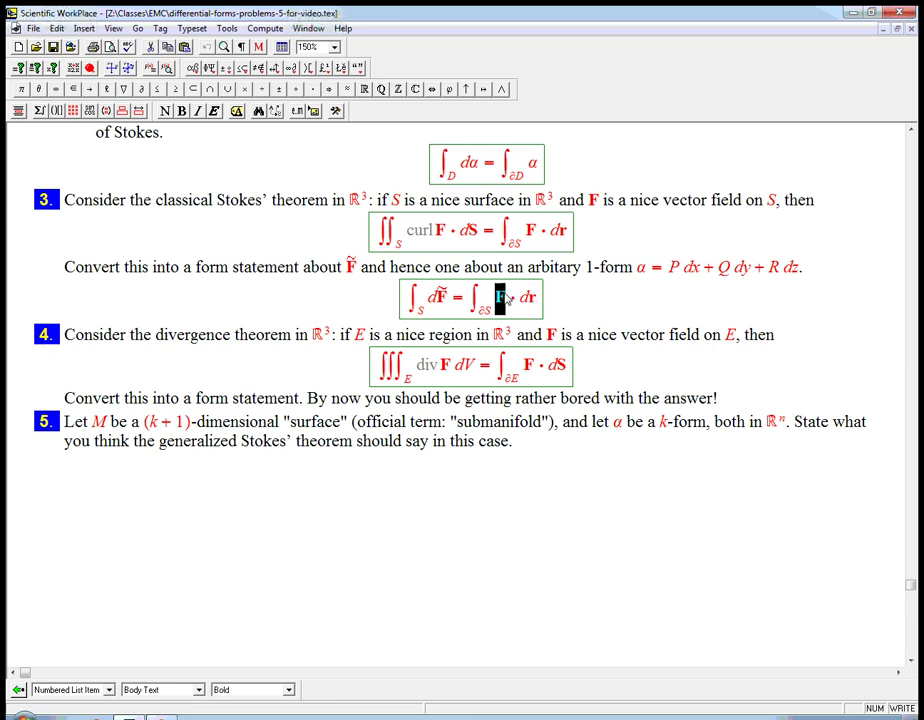
{"action": "left_click", "coordinate": [139, 111]}
{"action": "left_click", "coordinate": [267, 128]}
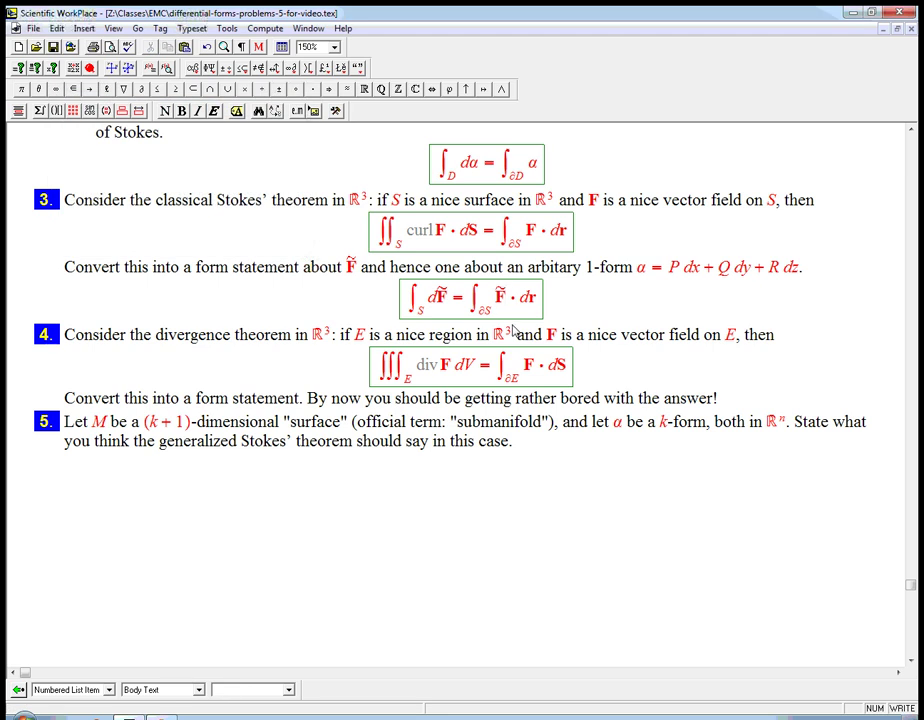
{"action": "key", "text": "shift+Right"}
{"action": "key", "text": "shift+Right"}
{"action": "key", "text": "shift+Right"}
{"action": "key", "text": "Delete"}
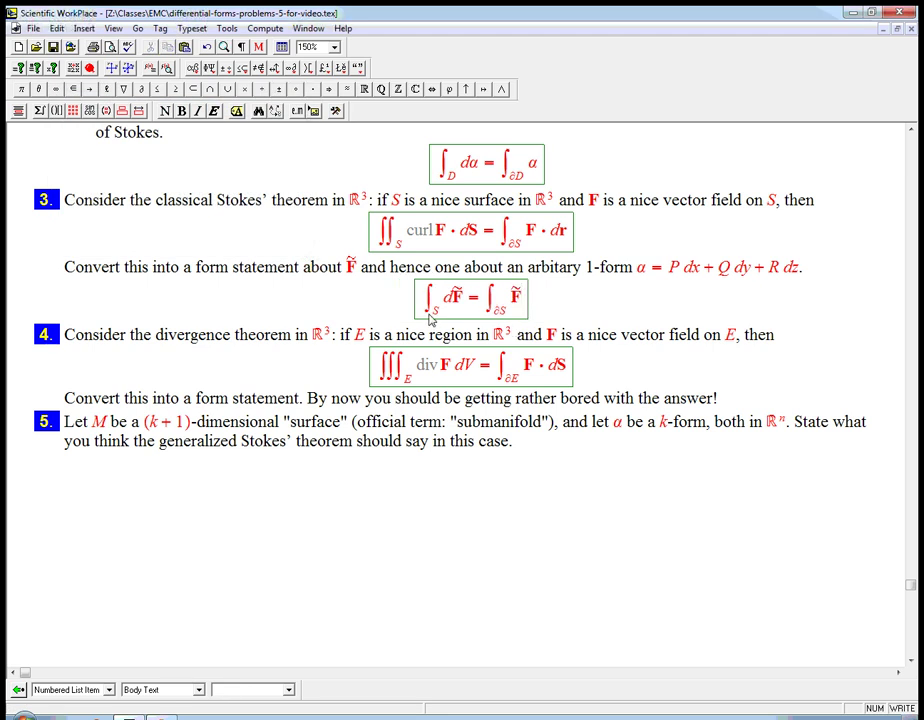
{"action": "scroll", "coordinate": [432, 311], "scroll_direction": "up", "scroll_amount": 5}
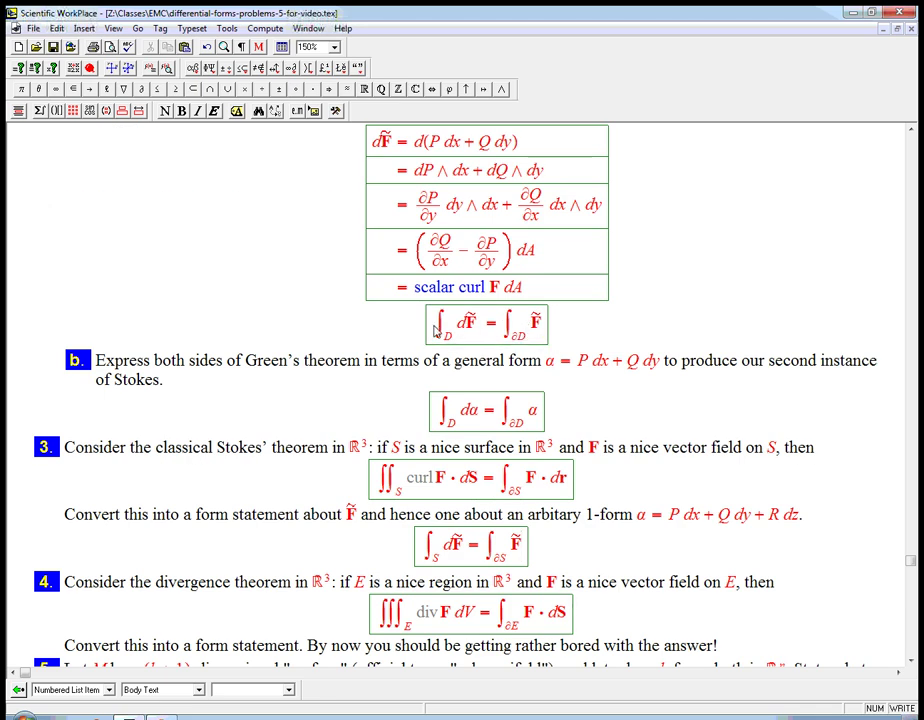
{"action": "scroll", "coordinate": [505, 467], "scroll_direction": "down", "scroll_amount": 5}
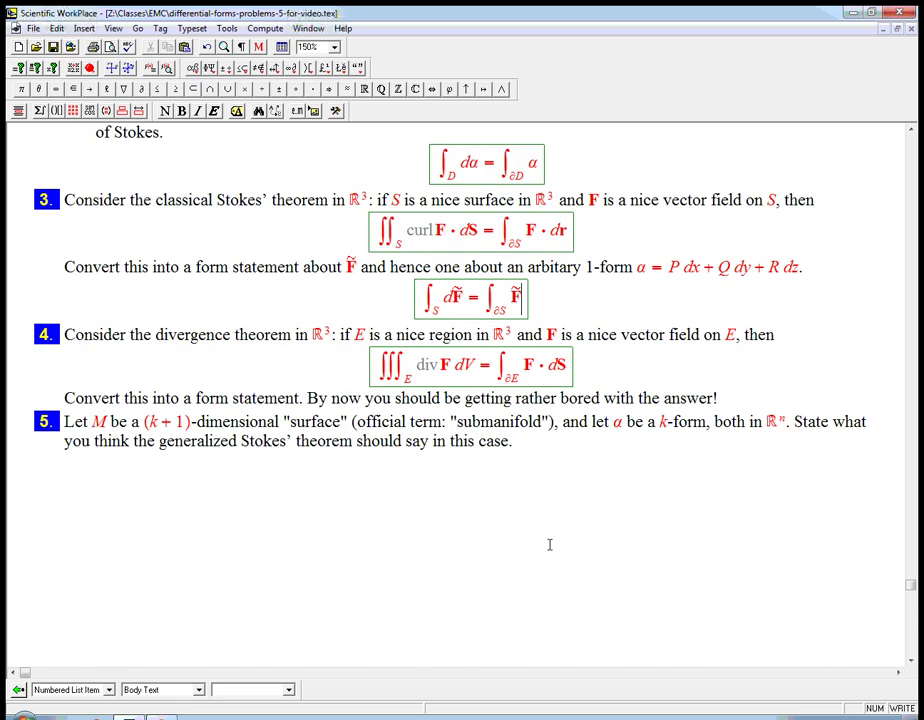
Add a new line under problem 3's formula holding a copy of ∫_S dF̃ = ∫_∂S F̃.
{"action": "left_click", "coordinate": [527, 315]}
{"action": "key", "text": "Return"}
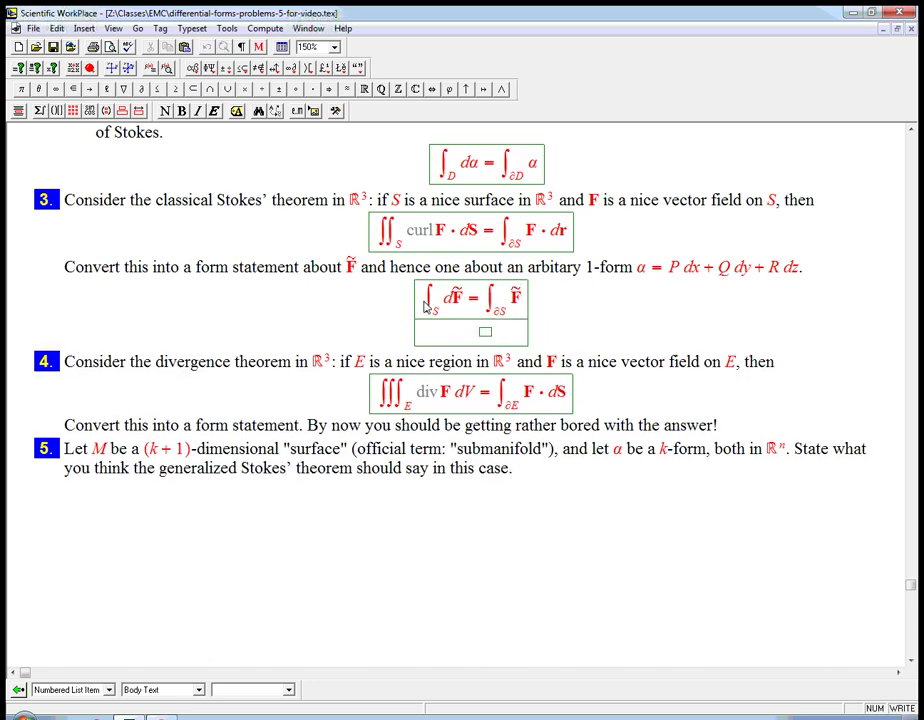
{"action": "left_click_drag", "start_coordinate": [423, 298], "coordinate": [521, 310]}
{"action": "key", "text": "ctrl+c"}
{"action": "left_click", "coordinate": [485, 331]}
{"action": "key", "text": "ctrl+v"}
Replace both F̃ in the copy with α, giving ∫_S dα = ∫_∂S α.
{"action": "double_click", "coordinate": [460, 338]}
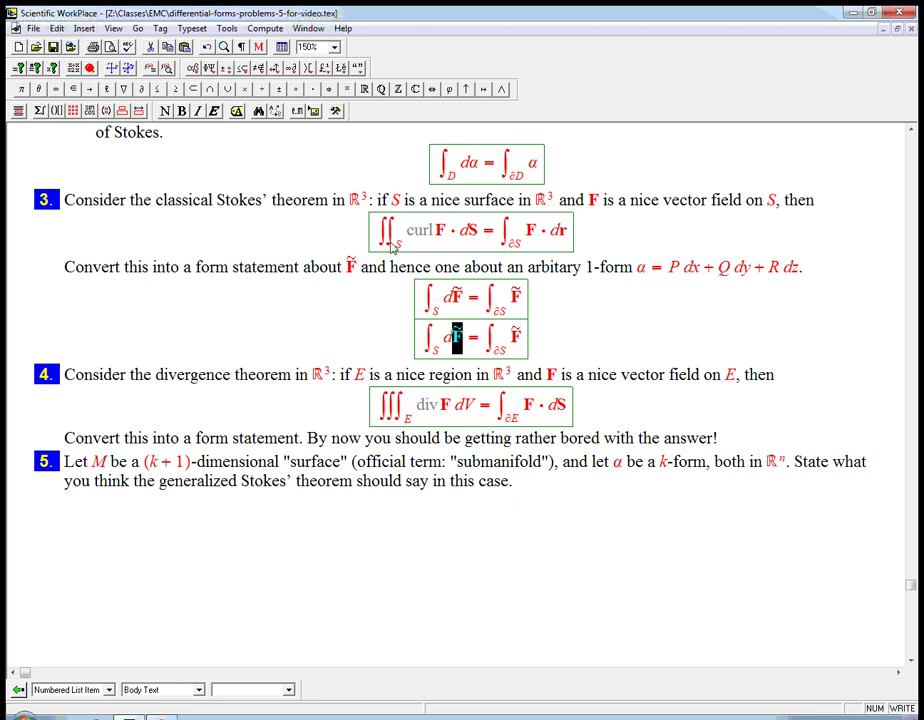
{"action": "double_click", "coordinate": [472, 163]}
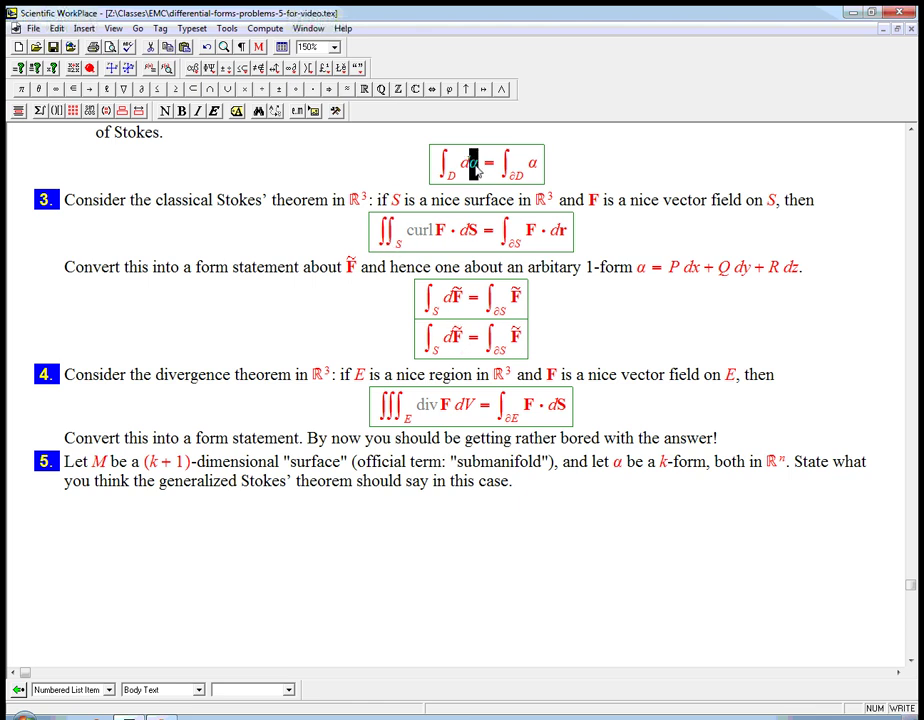
{"action": "double_click", "coordinate": [456, 338]}
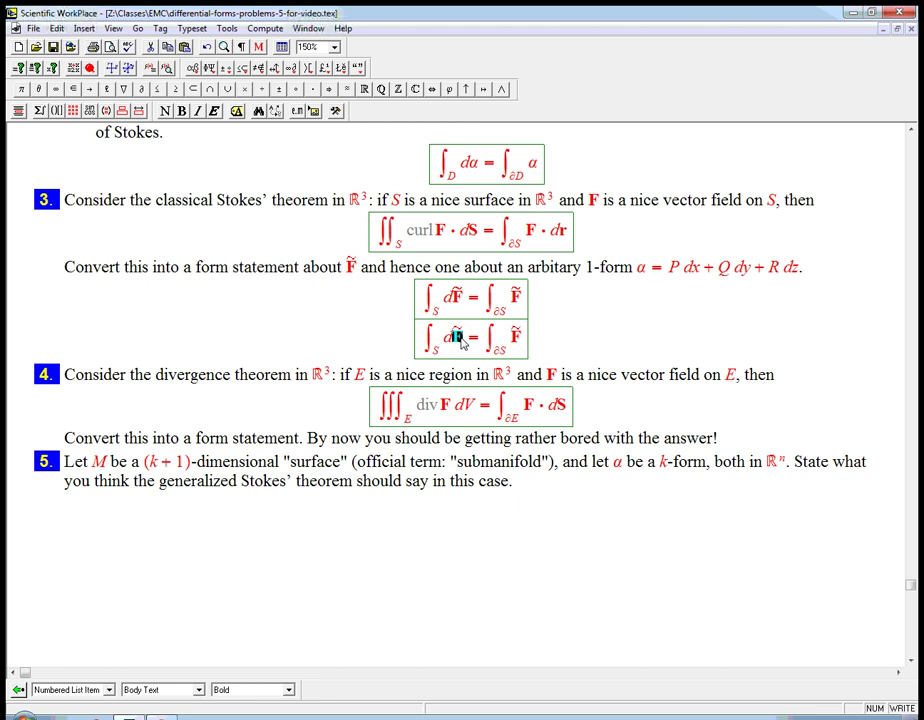
{"action": "key", "text": "ctrl+v"}
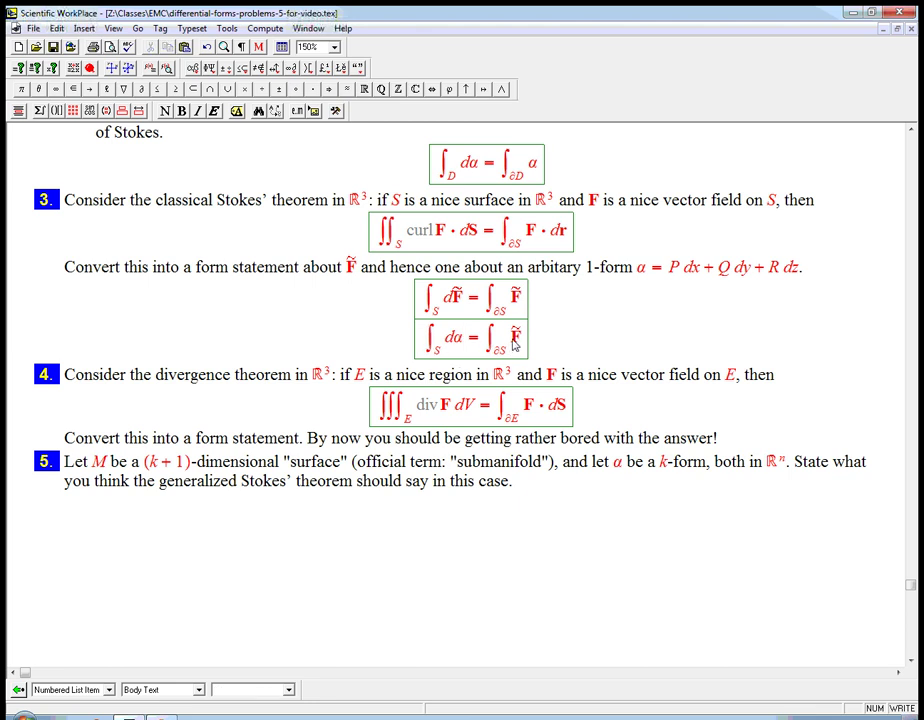
{"action": "left_click_drag", "start_coordinate": [487, 337], "coordinate": [519, 343]}
{"action": "left_click", "coordinate": [516, 340]}
{"action": "double_click", "coordinate": [515, 339]}
{"action": "key", "text": "ctrl+v"}
{"action": "left_click_drag", "start_coordinate": [487, 342], "coordinate": [522, 347]}
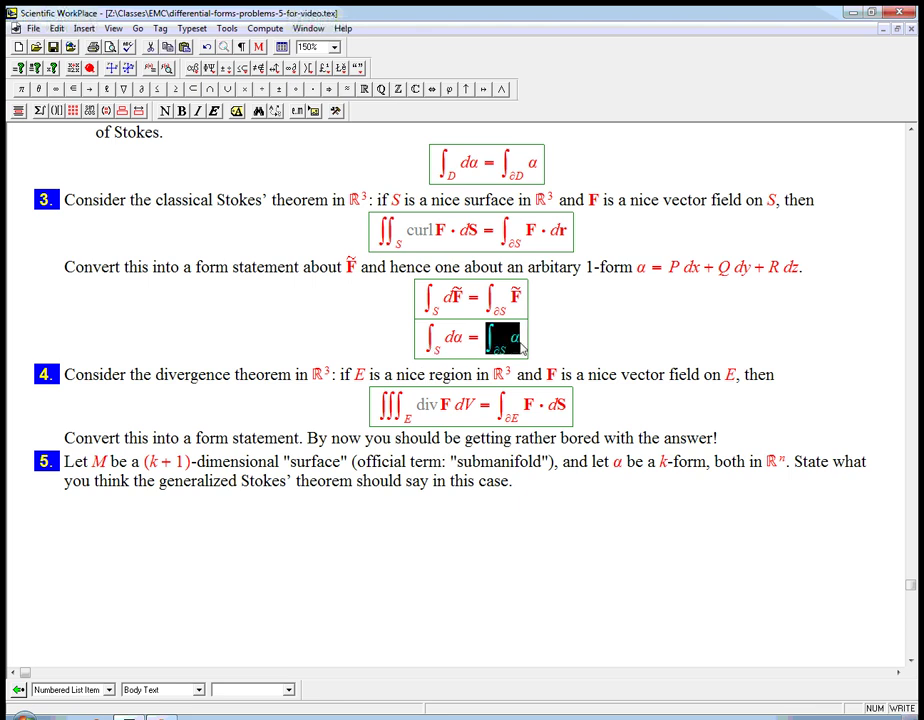
{"action": "left_click", "coordinate": [444, 347]}
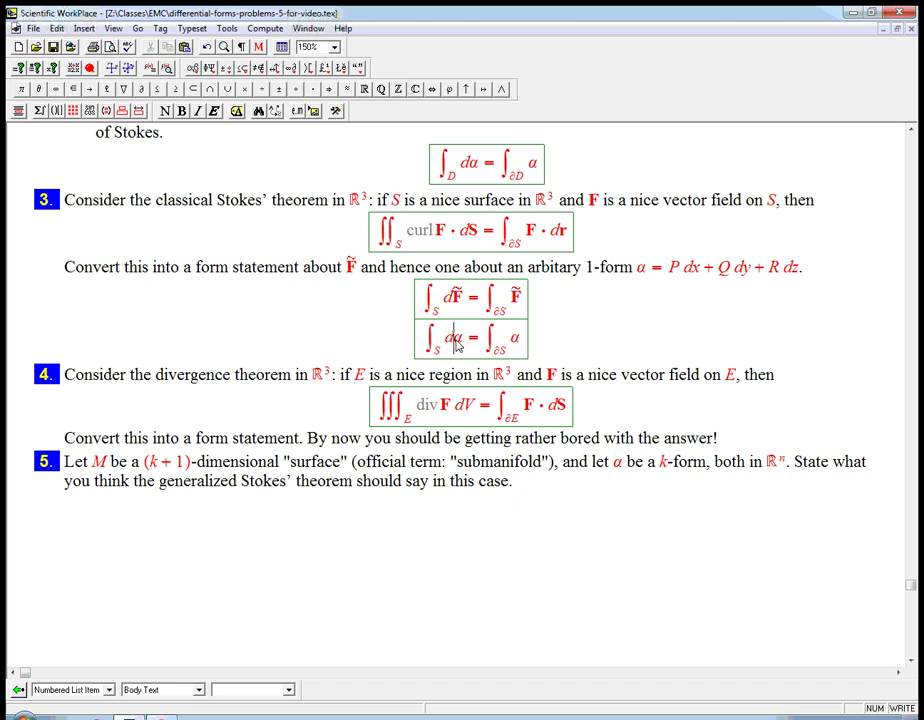
{"action": "left_click_drag", "start_coordinate": [423, 340], "coordinate": [465, 347]}
{"action": "left_click", "coordinate": [519, 346]}
Insert an empty display math box after 'answer!' under problem 4.
{"action": "left_click", "coordinate": [567, 406]}
{"action": "left_click_drag", "start_coordinate": [303, 438], "coordinate": [716, 448]}
{"action": "left_click", "coordinate": [727, 438]}
{"action": "key", "text": "ctrl+d"}
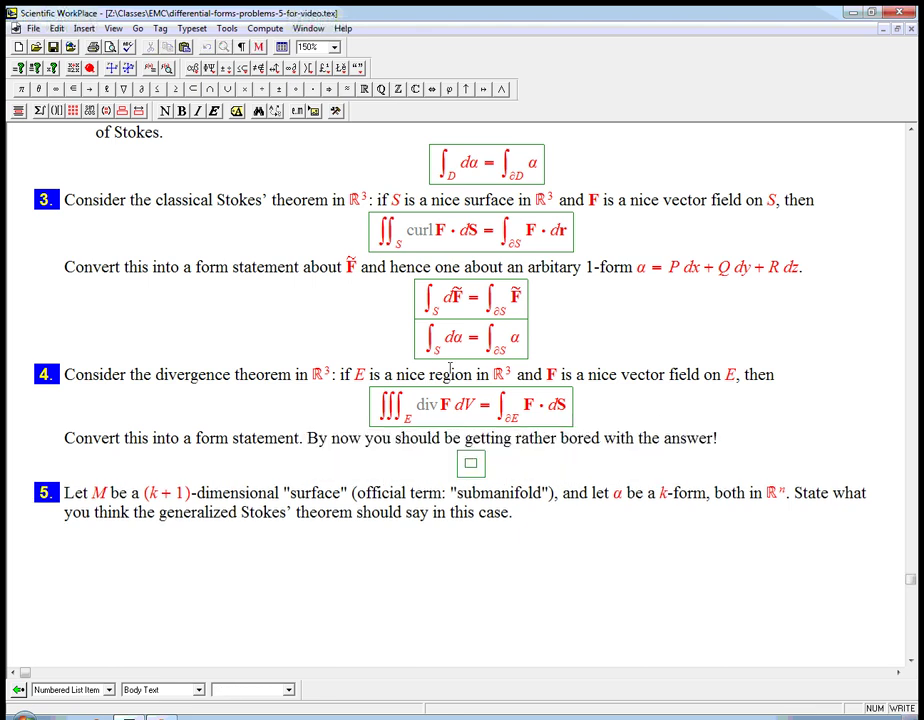
Paste ∫_S dα = ∫_∂S α into problem 4's display and change both subscripts to E.
{"action": "left_click_drag", "start_coordinate": [424, 330], "coordinate": [522, 349]}
{"action": "key", "text": "ctrl+c"}
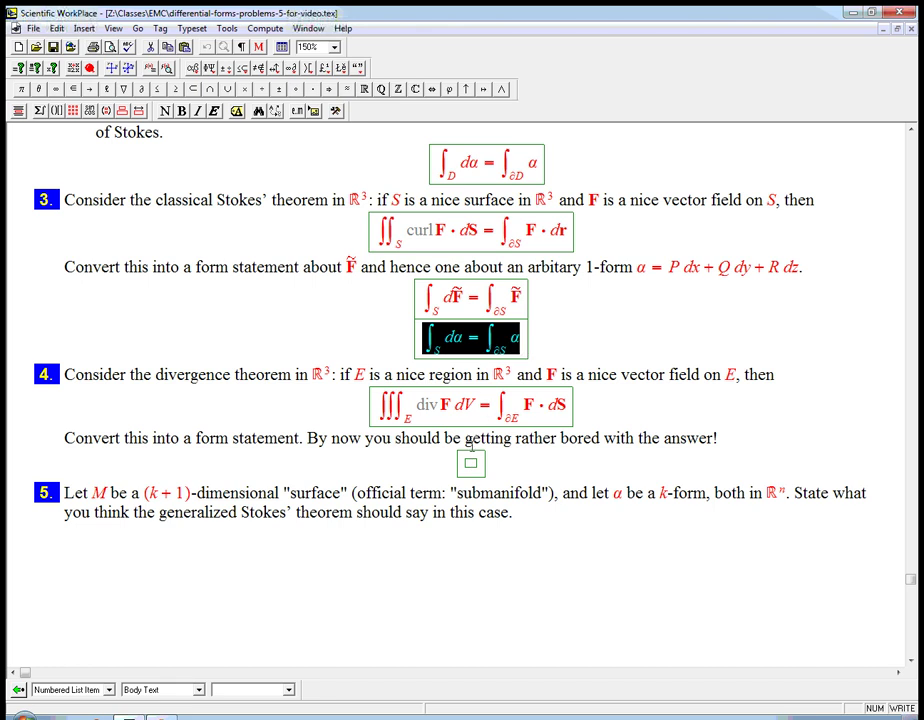
{"action": "left_click", "coordinate": [471, 463]}
{"action": "key", "text": "ctrl+v"}
{"action": "double_click", "coordinate": [437, 482]}
{"action": "type", "text": "E"}
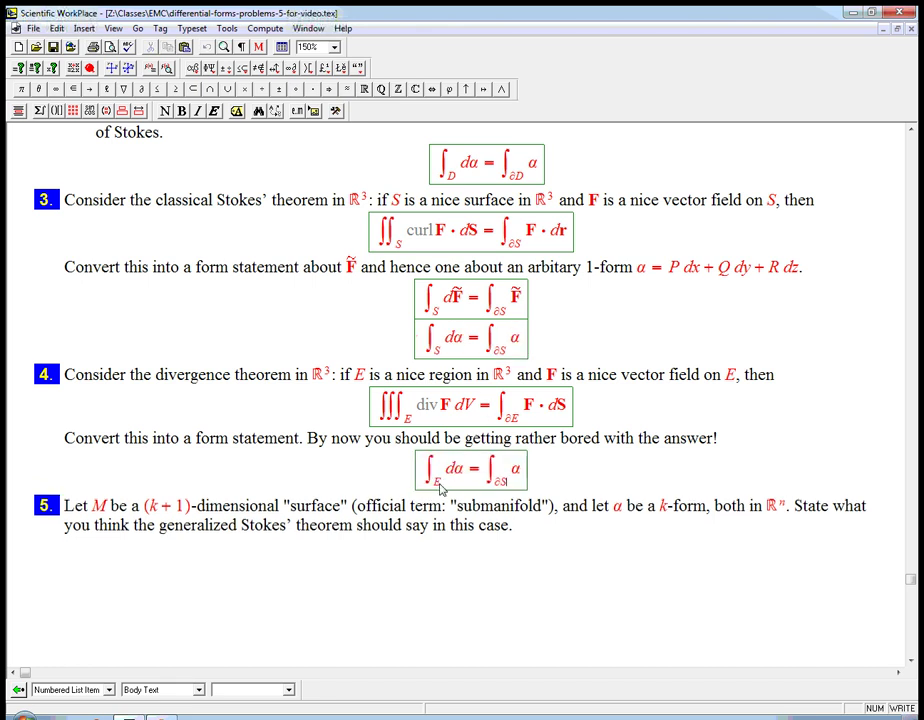
{"action": "key", "text": "BackSpace"}
{"action": "type", "text": "E"}
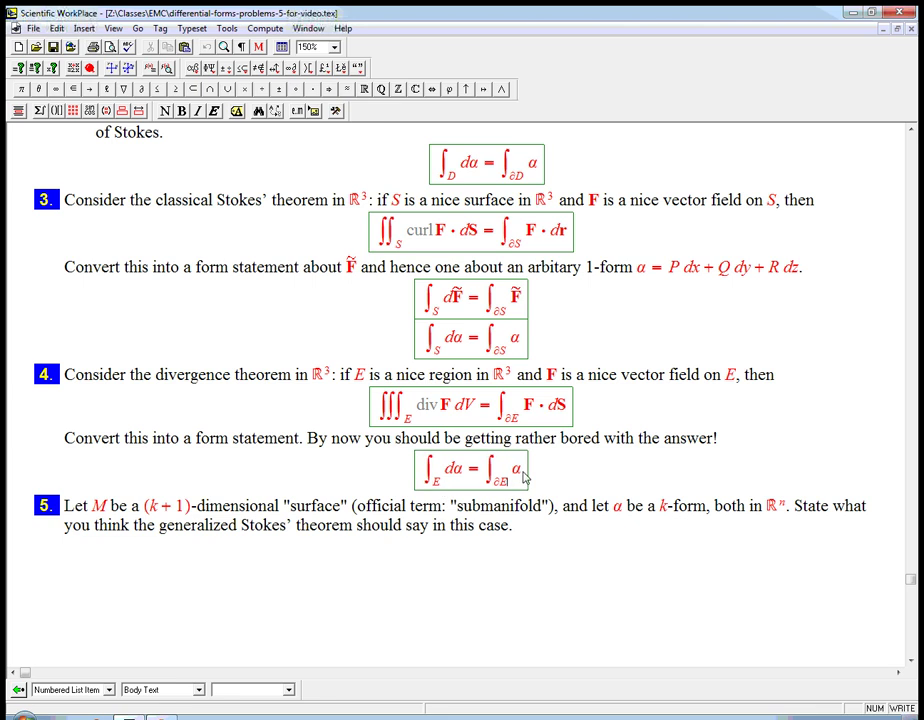
Append the text remark '(α is a 2-form)' after the equation.
{"action": "left_click", "coordinate": [533, 487]}
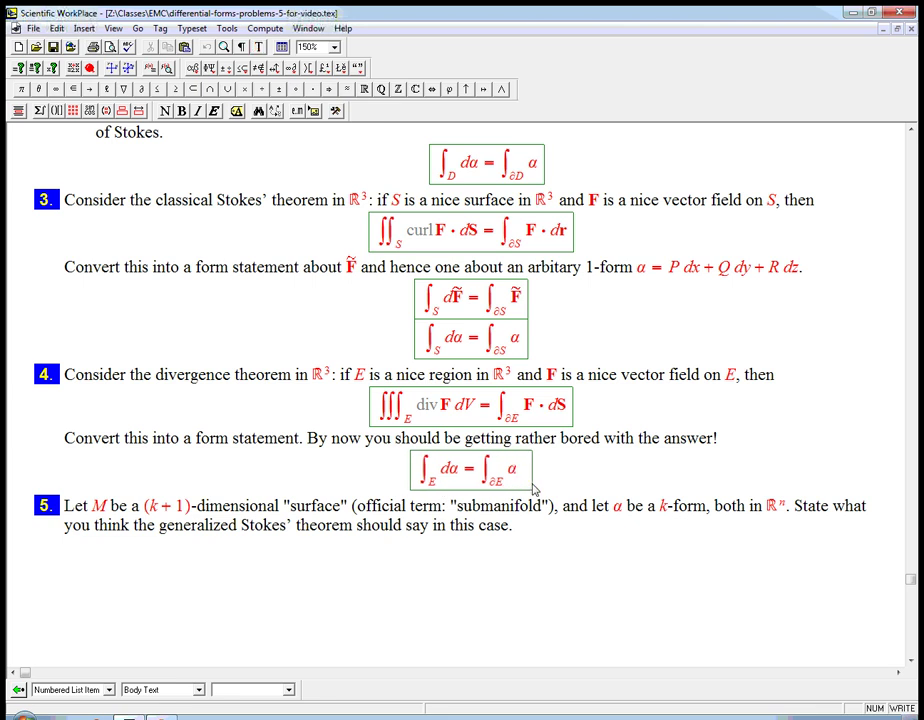
{"action": "type", "text": "("}
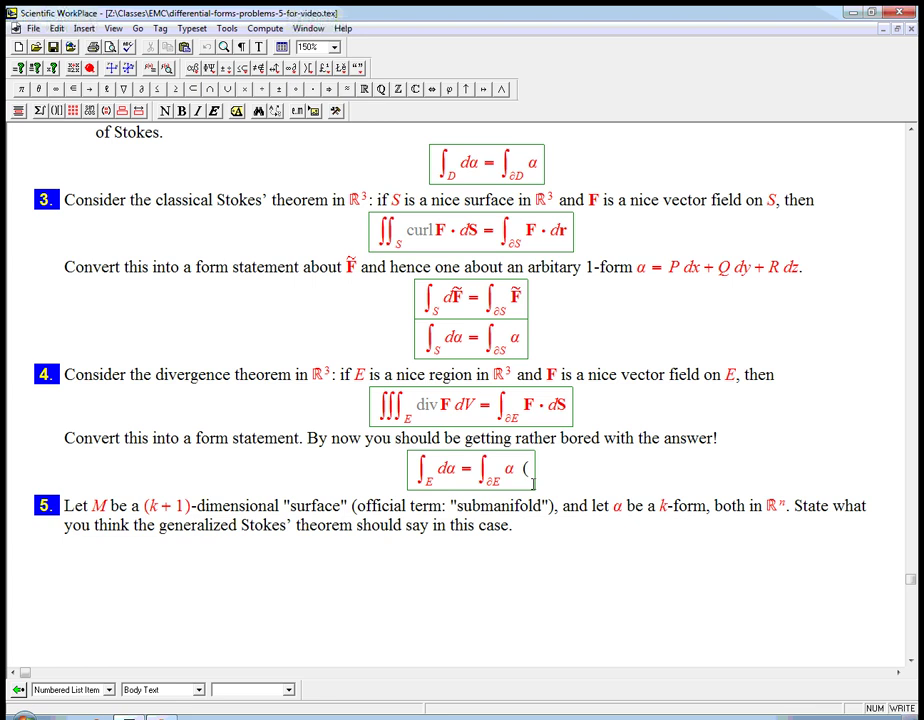
{"action": "type", "text": "α"}
{"action": "key", "text": "ctrl+t"}
{"action": "type", "text": "is a 2"}
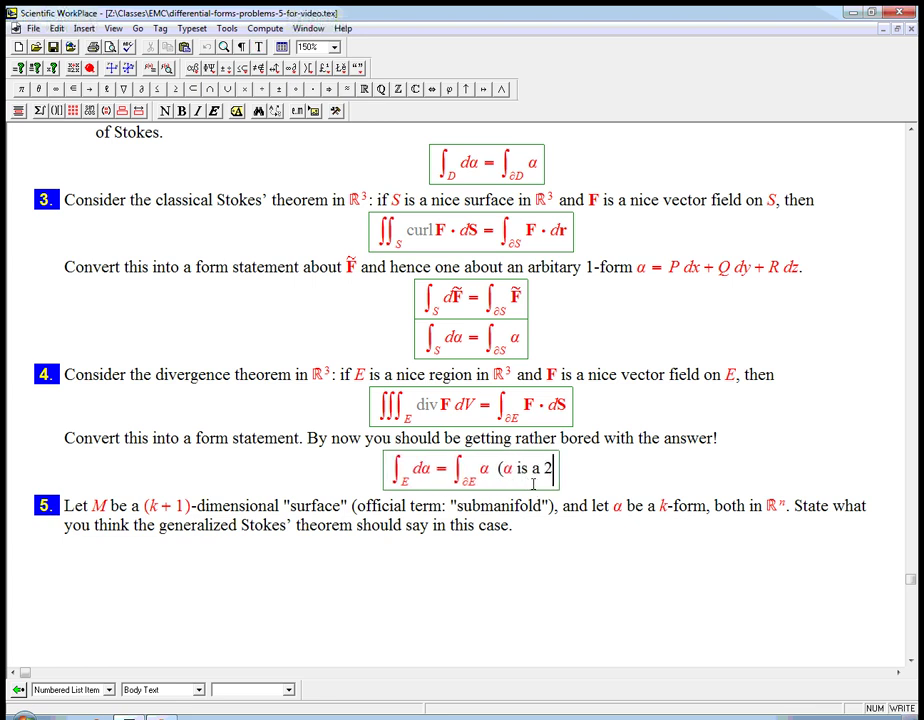
{"action": "type", "text": "-form)"}
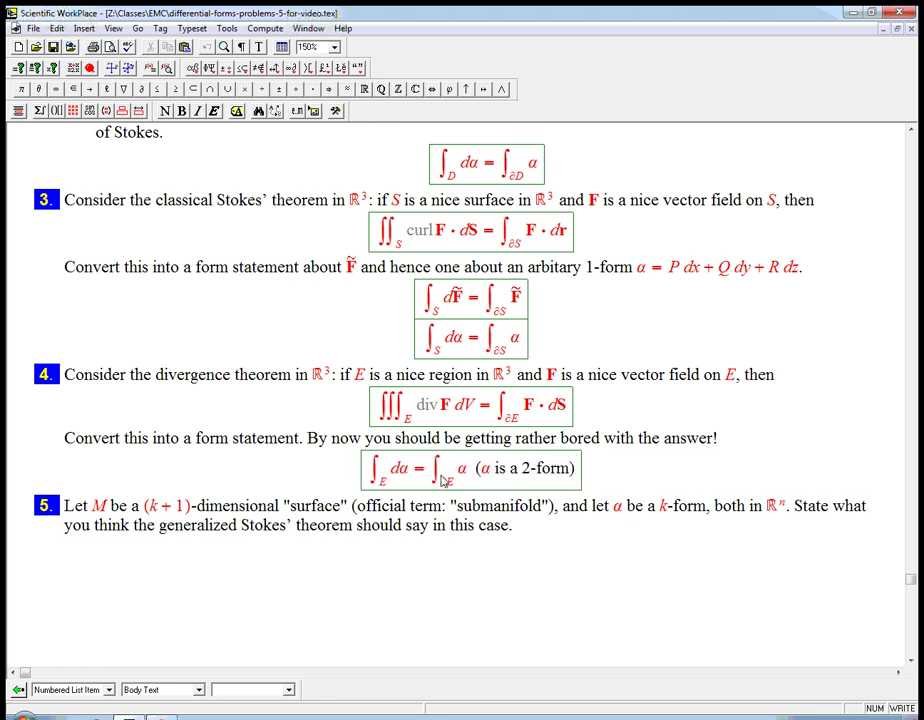
{"action": "left_click_drag", "start_coordinate": [432, 470], "coordinate": [468, 480]}
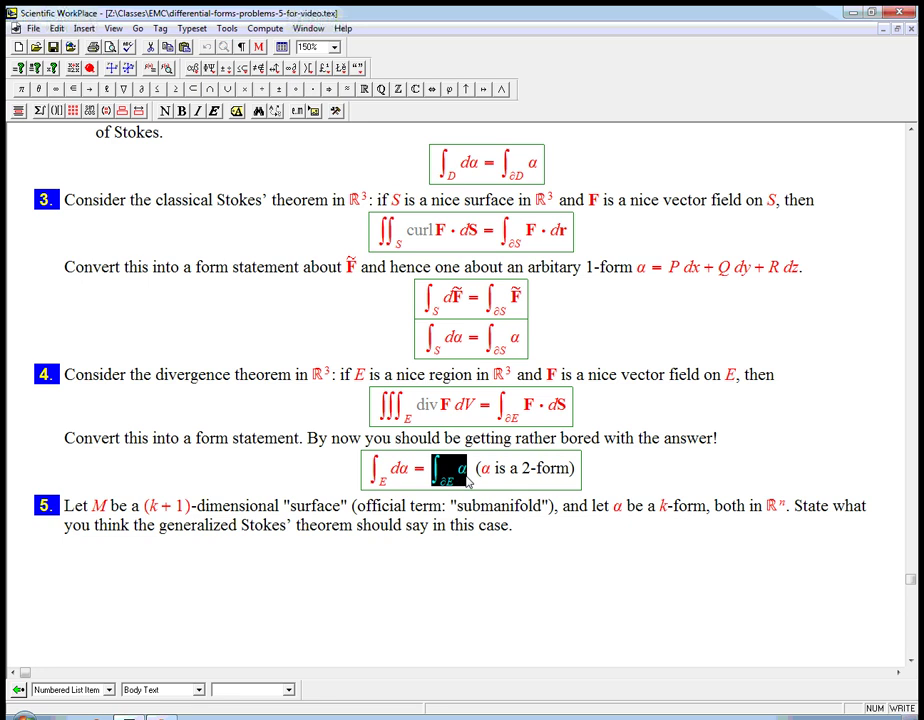
{"action": "left_click", "coordinate": [395, 470]}
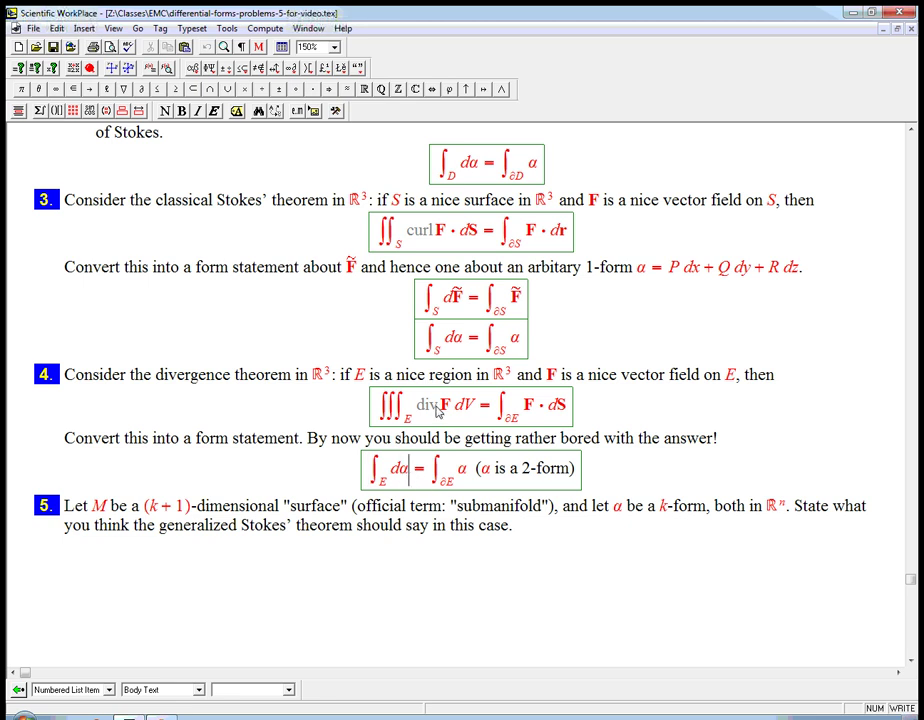
{"action": "left_click", "coordinate": [406, 477]}
{"action": "left_click", "coordinate": [450, 413]}
{"action": "left_click", "coordinate": [521, 530]}
Fill problem 5's new display with ∫_M dα = ∫_∂M α, adapted from problem 4's equation.
{"action": "key", "text": "ctrl+d"}
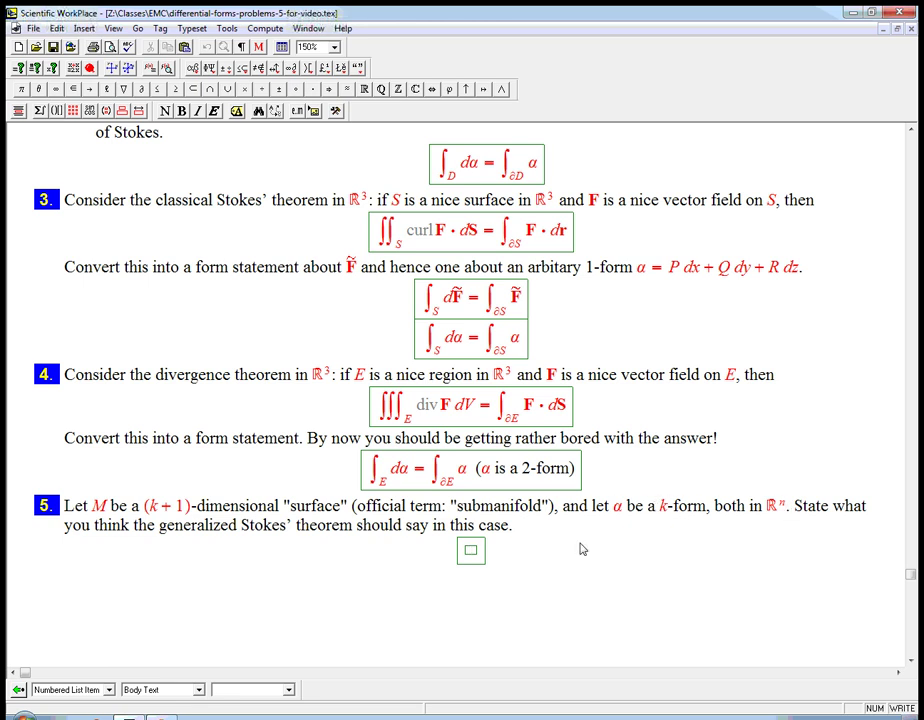
{"action": "left_click_drag", "start_coordinate": [371, 480], "coordinate": [472, 551]}
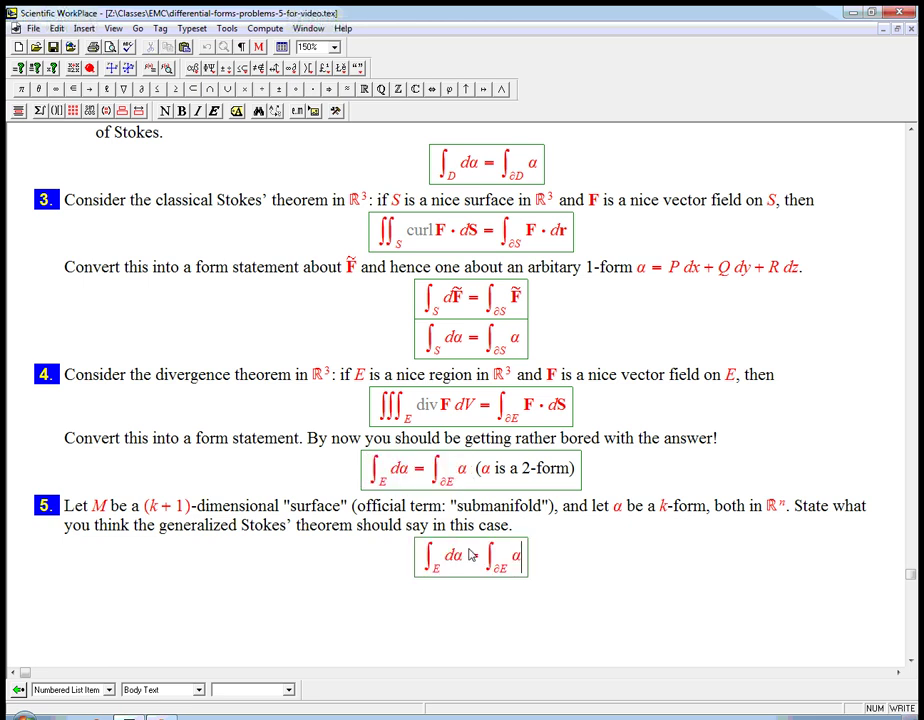
{"action": "double_click", "coordinate": [436, 569]}
{"action": "type", "text": "M"}
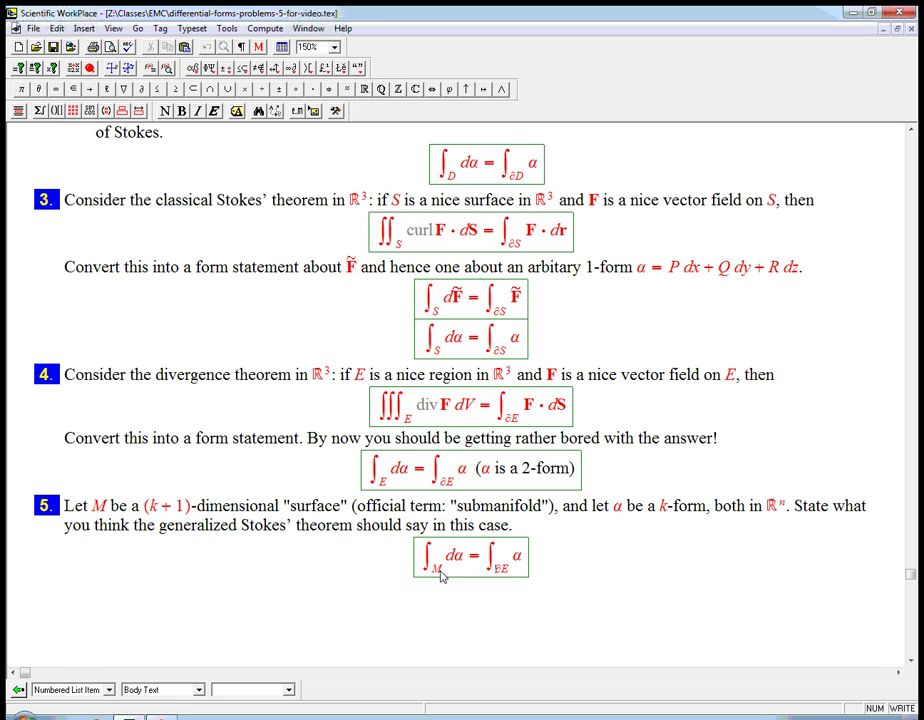
{"action": "key", "text": "BackSpace"}
{"action": "type", "text": "M"}
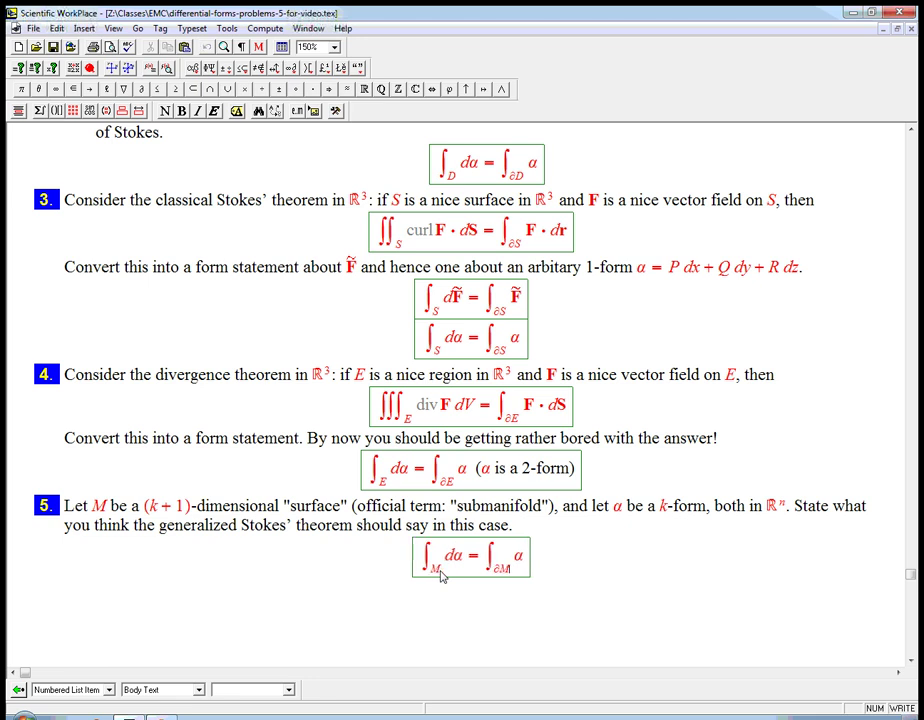
{"action": "left_click", "coordinate": [527, 561]}
{"action": "left_click_drag", "start_coordinate": [529, 570], "coordinate": [580, 570]}
{"action": "left_click", "coordinate": [674, 505]}
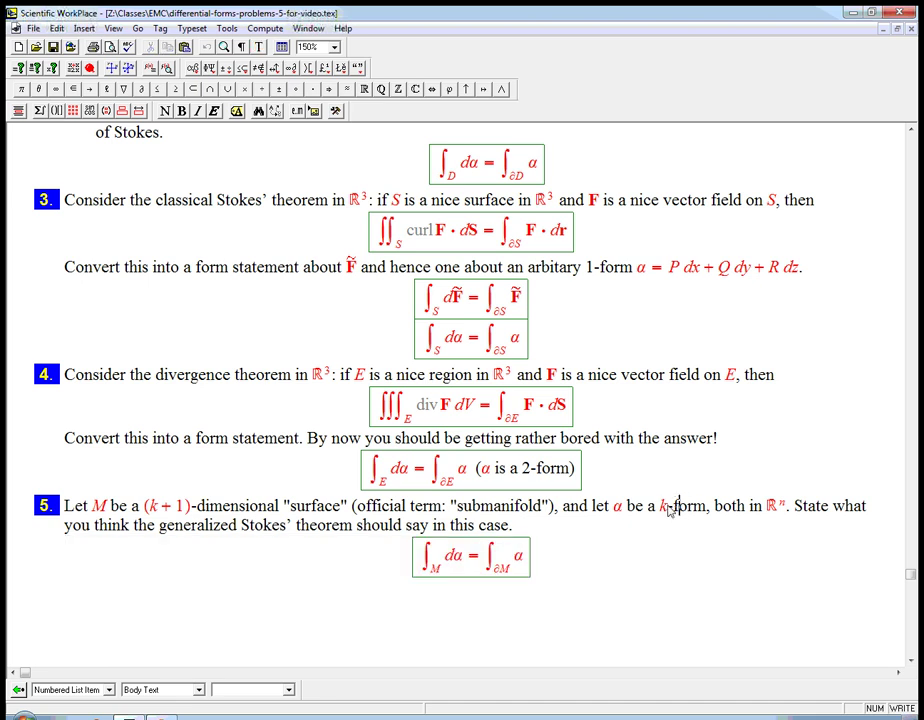